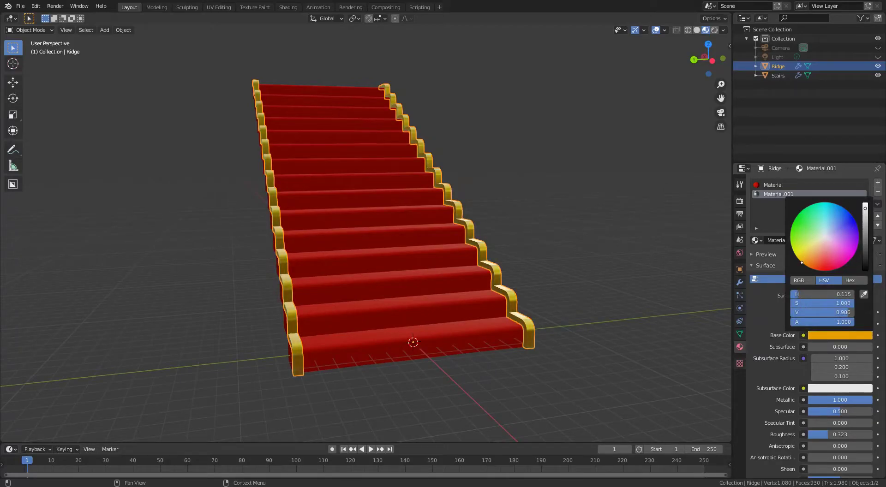
Deselect the Ridge and orbit to inspect the finished red staircase
click(553, 322)
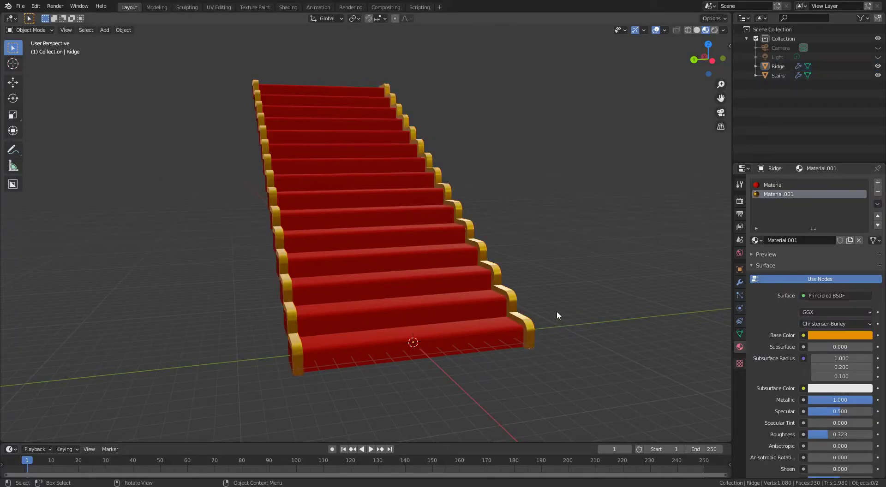
middle_drag(557, 312, 586, 305)
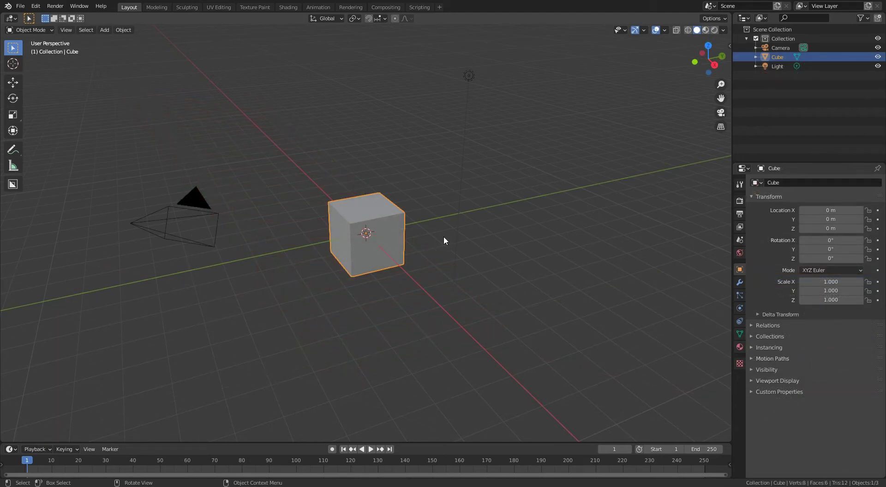
scroll(461, 252, up, 2)
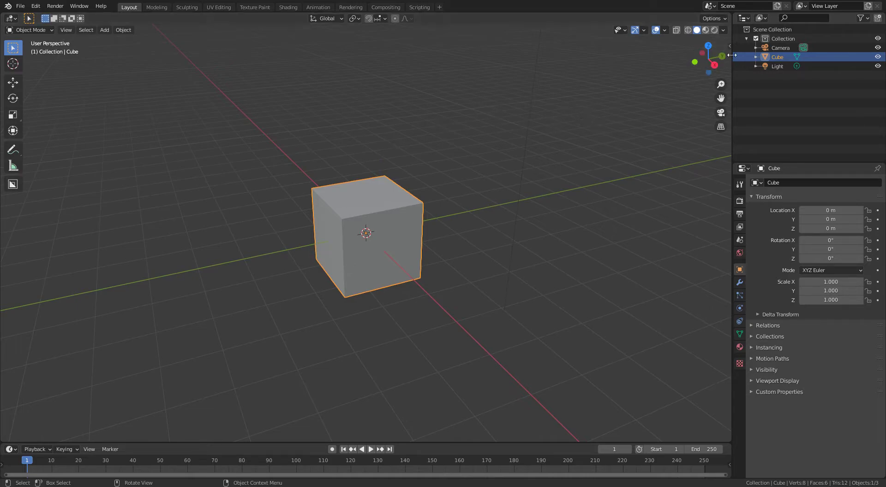
Switch viewport shading to the red MatCap with Shadow and Cavity enabled
click(724, 30)
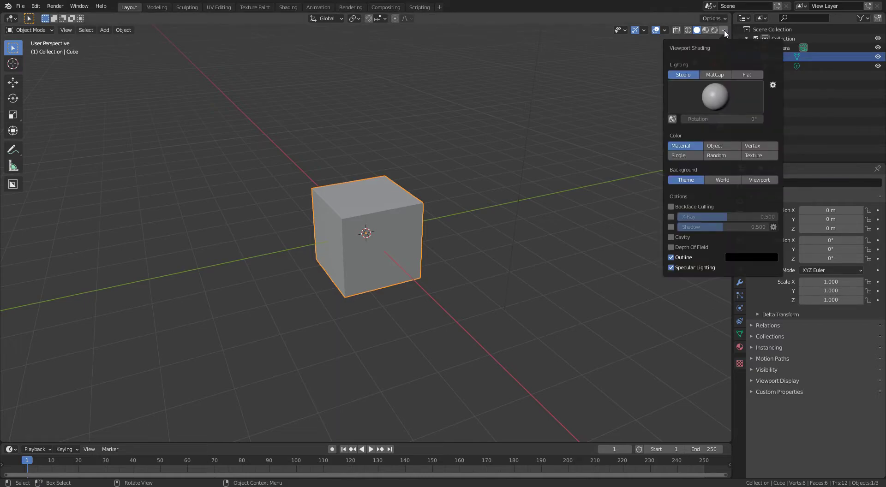
click(715, 75)
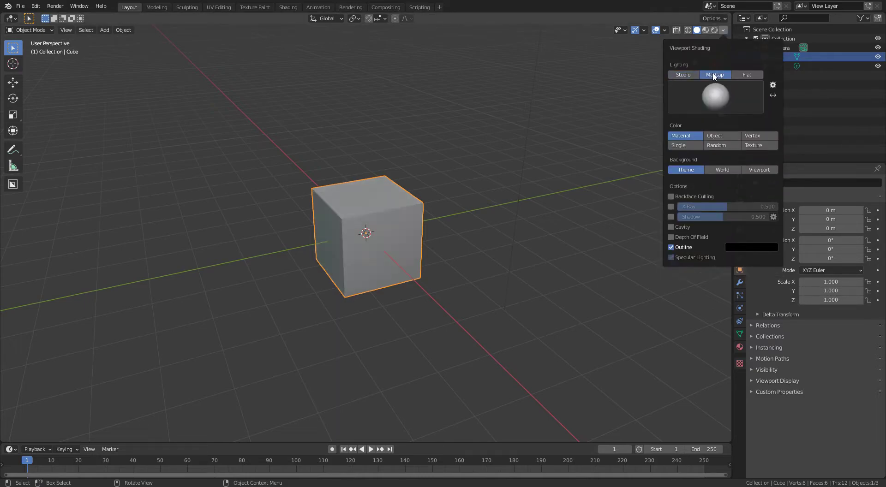
click(671, 216)
click(672, 226)
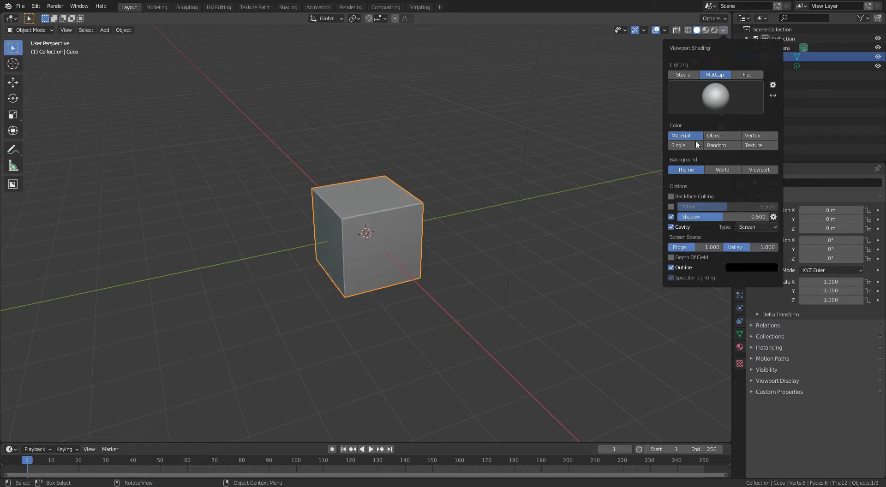
click(711, 103)
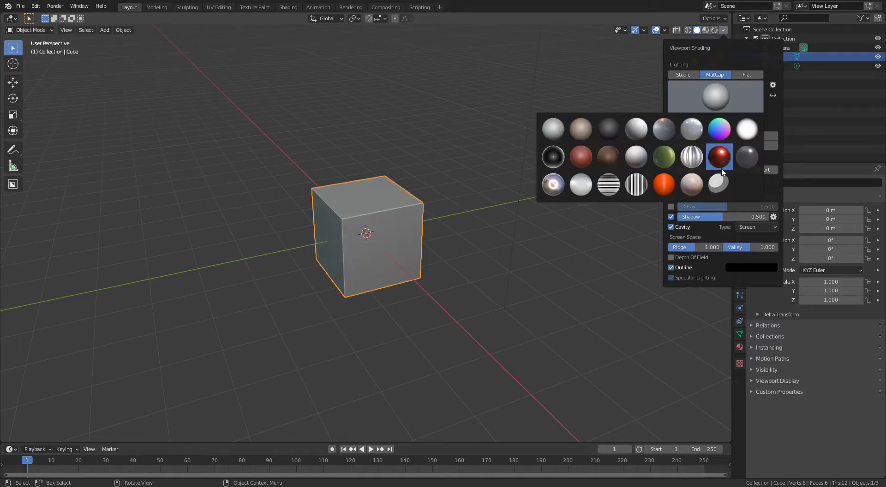
click(581, 160)
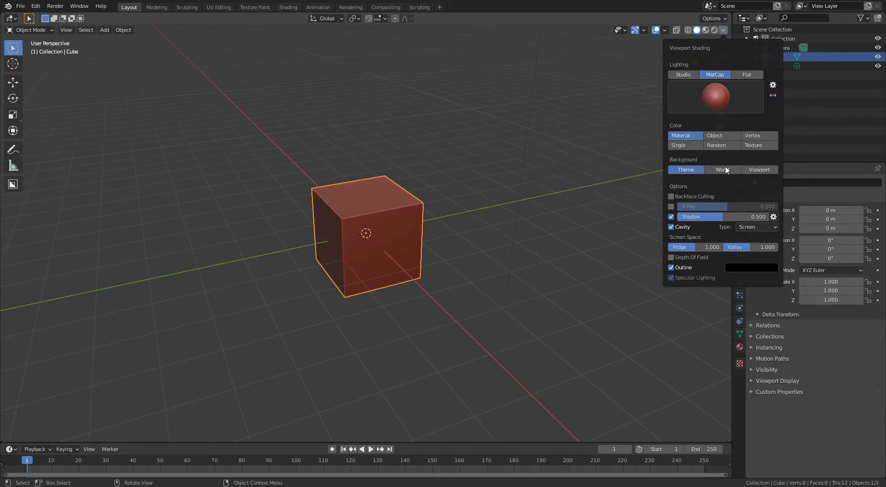
Set the cavity Ridge and Valley values both to 1.6
click(705, 249)
text(1.6)
key(Return)
click(768, 250)
text(1.6)
key(Return)
scroll(414, 139, up, 3)
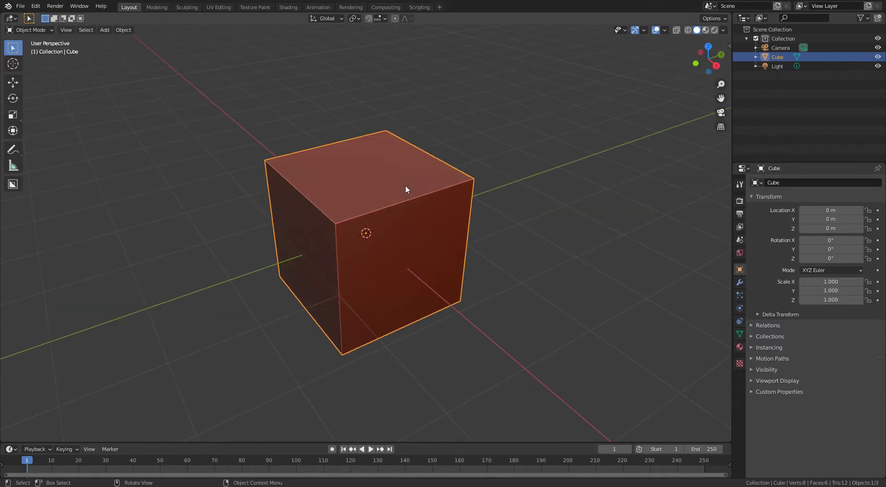
scroll(401, 170, down, 1)
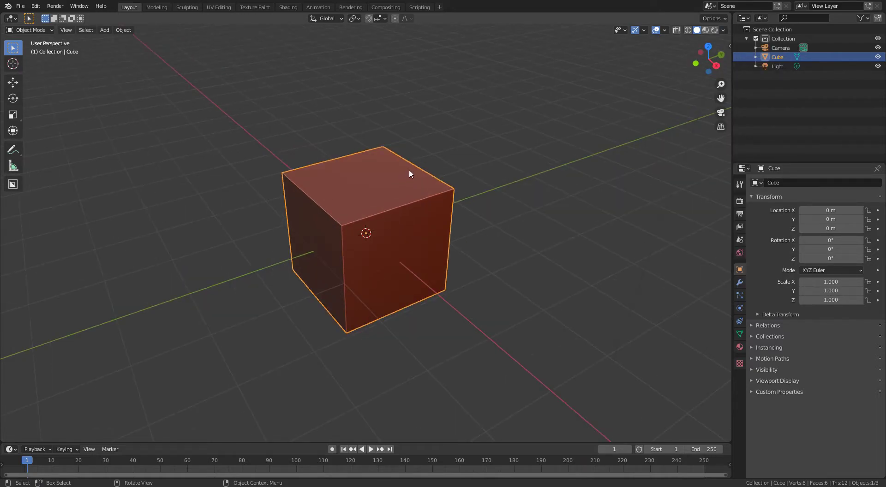
Add an Array modifier to the cube, doubling it into a two-cube block
middle_drag(410, 174, 459, 237)
scroll(461, 222, down, 2)
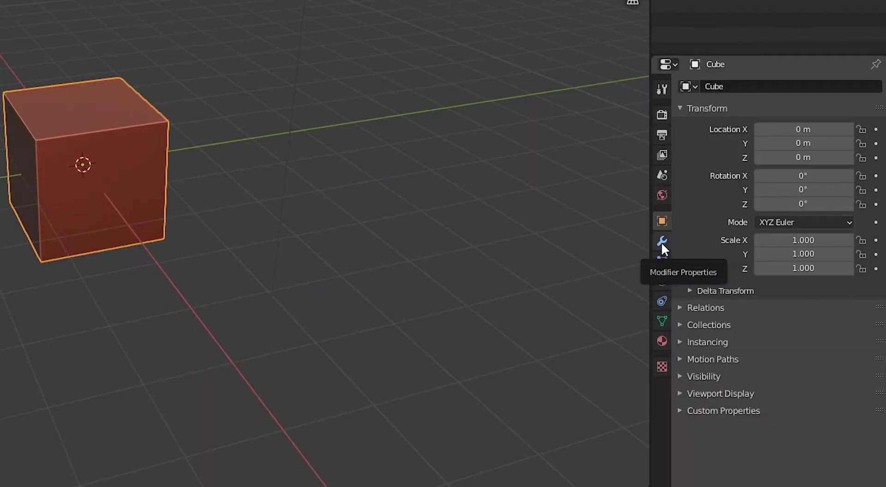
click(661, 243)
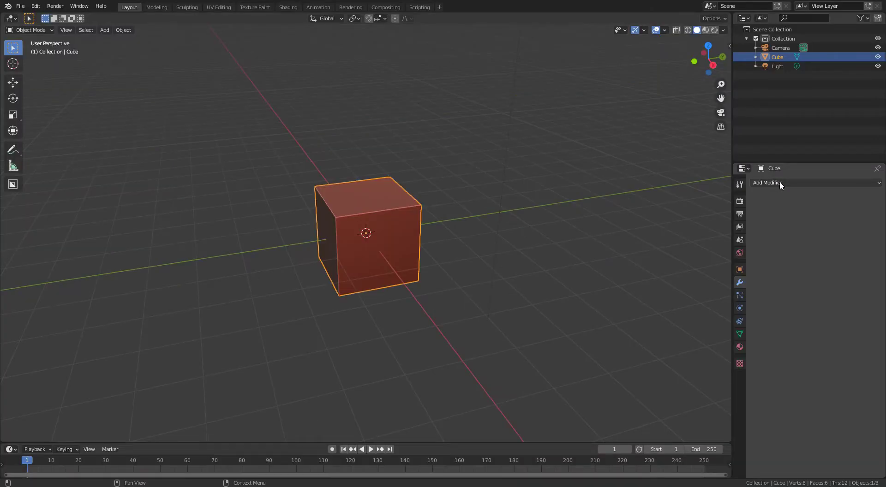
click(783, 183)
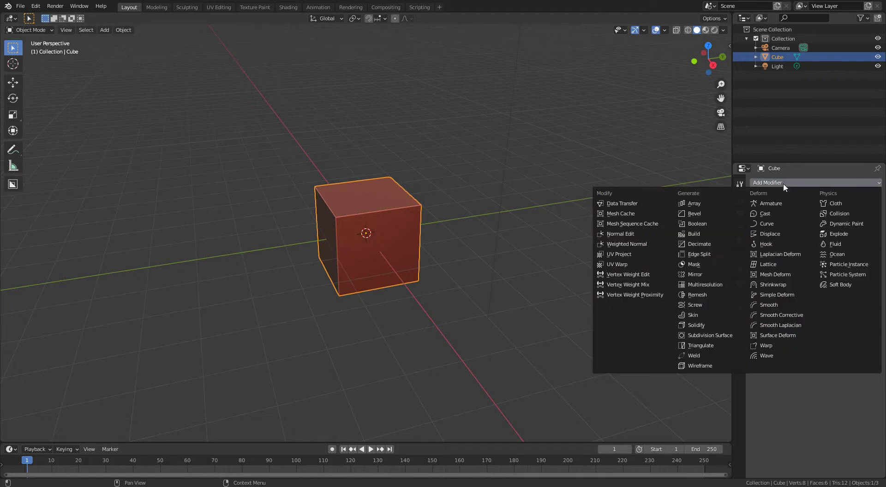
click(708, 202)
middle_drag(436, 231, 437, 256)
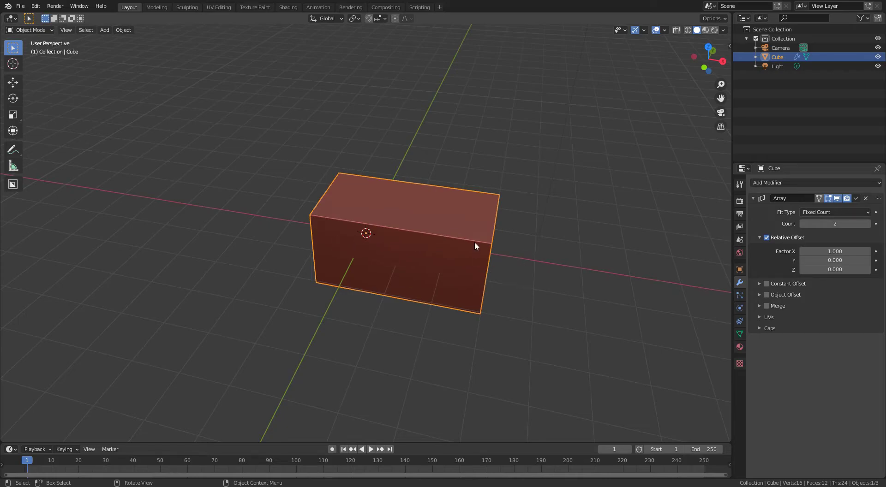
scroll(474, 241, down, 2)
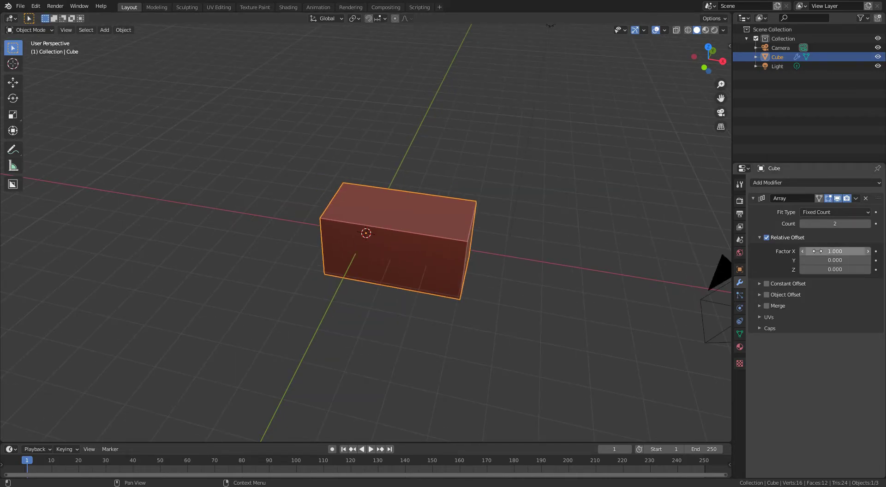
Raise the Array count to 10 cubes
mouse_move(834, 251)
mouse_down()
mouse_move(859, 251)
mouse_move(836, 251)
mouse_up()
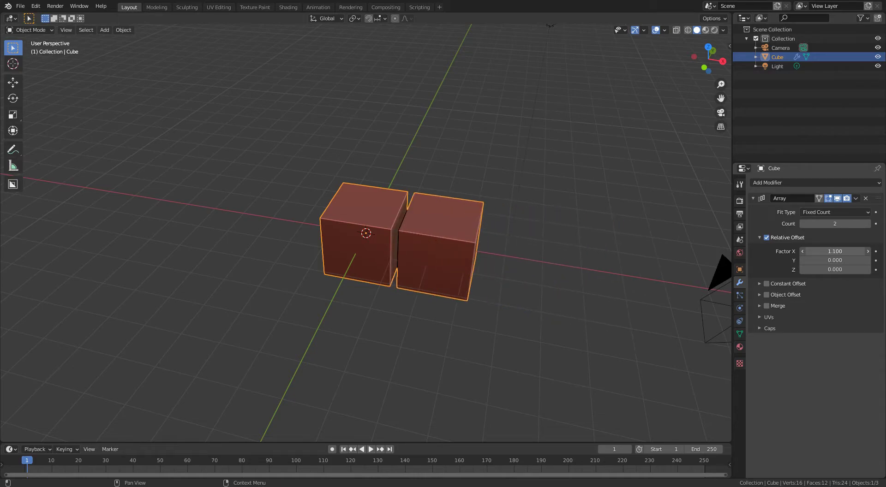
drag(836, 226, 868, 226)
scroll(547, 314, down, 5)
middle_drag(549, 311, 530, 292)
scroll(522, 267, up, 3)
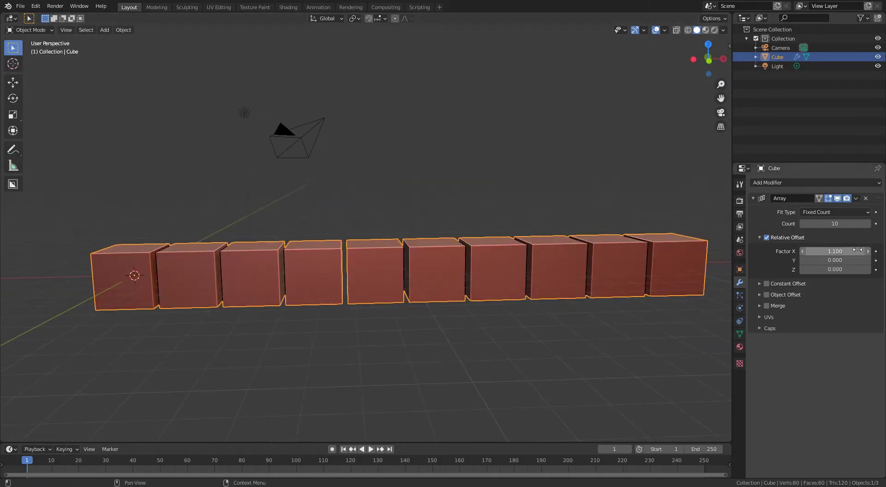
Set the Array relative offset to X 1 and Z 1 so the cubes step upward
click(802, 251)
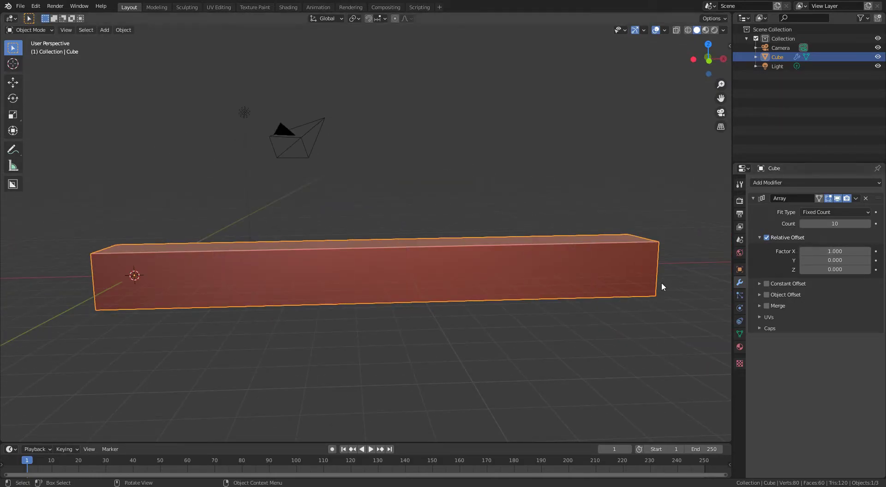
middle_drag(661, 282, 18, 303)
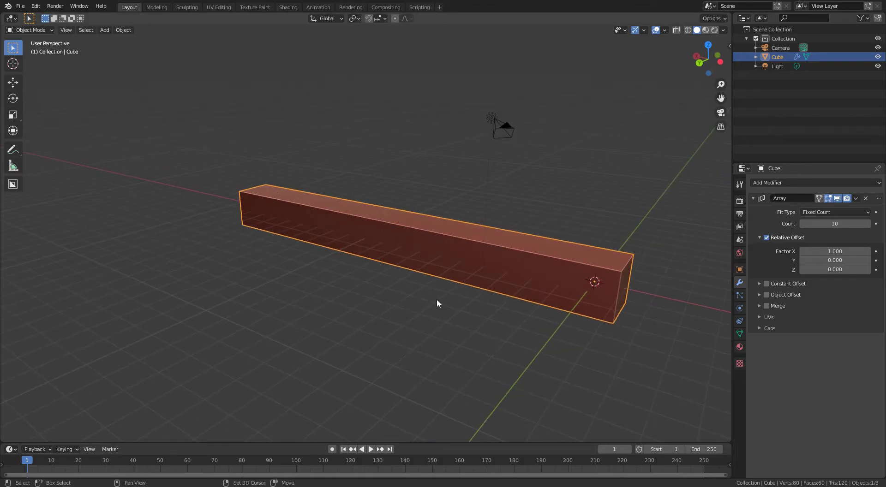
middle_drag(437, 303, 452, 282)
click(842, 270)
text(1)
key(Return)
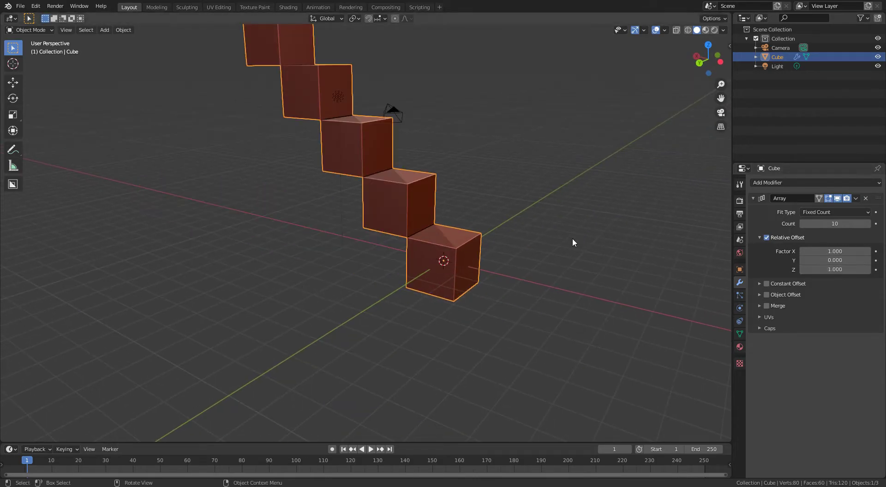
middle_drag(573, 237, 541, 290)
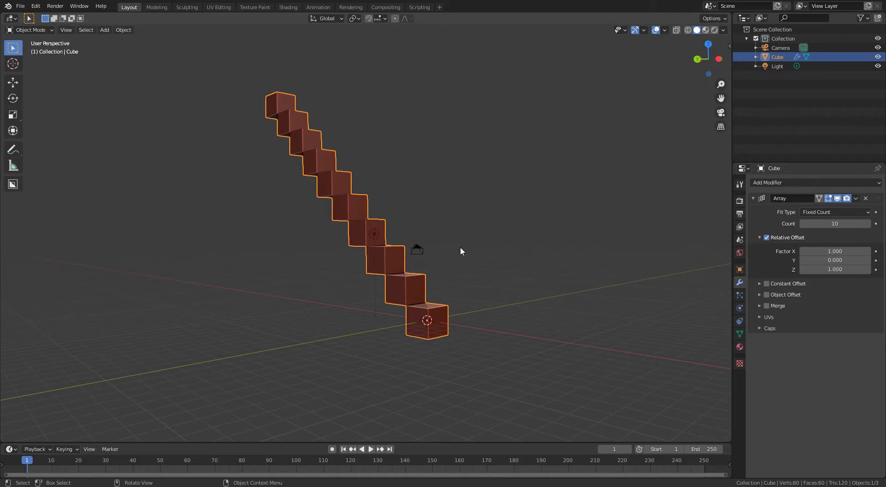
In Edit Mode, scale the cube wider along Y and flatter along Z into treads
key(Tab)
middle_drag(459, 248, 443, 259)
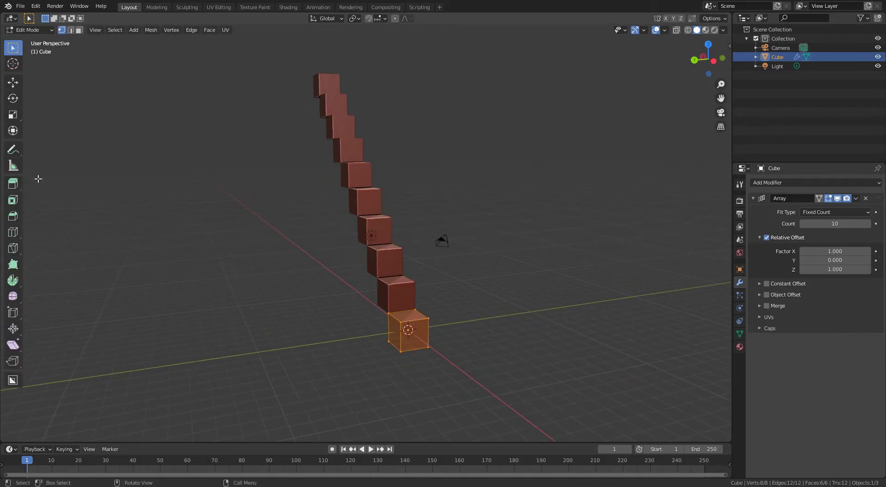
click(13, 114)
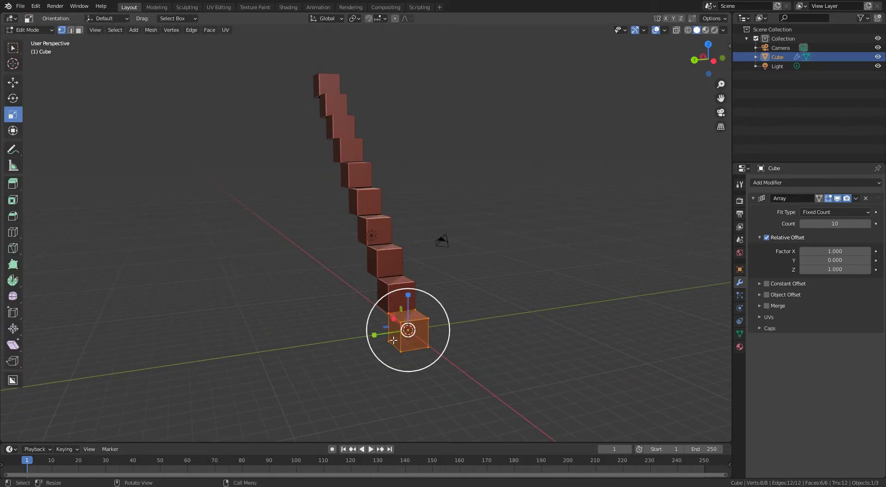
drag(375, 335, 257, 361)
middle_drag(257, 361, 356, 358)
drag(434, 277, 433, 294)
middle_drag(480, 279, 377, 337)
mouse_move(377, 337)
mouse_down()
mouse_move(404, 332)
mouse_move(277, 346)
mouse_move(404, 322)
mouse_move(358, 339)
mouse_move(369, 338)
mouse_up()
Deselect the mesh and view the staircase from near the front
click(13, 47)
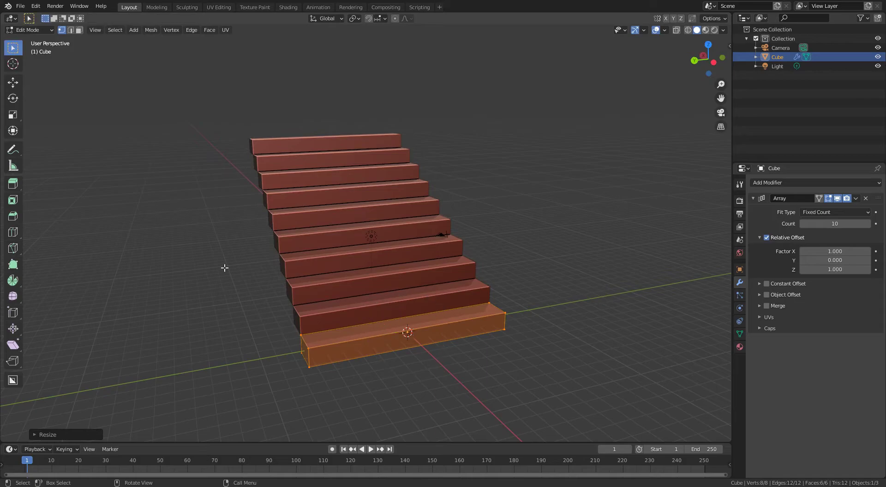
click(230, 281)
middle_drag(170, 304, 241, 323)
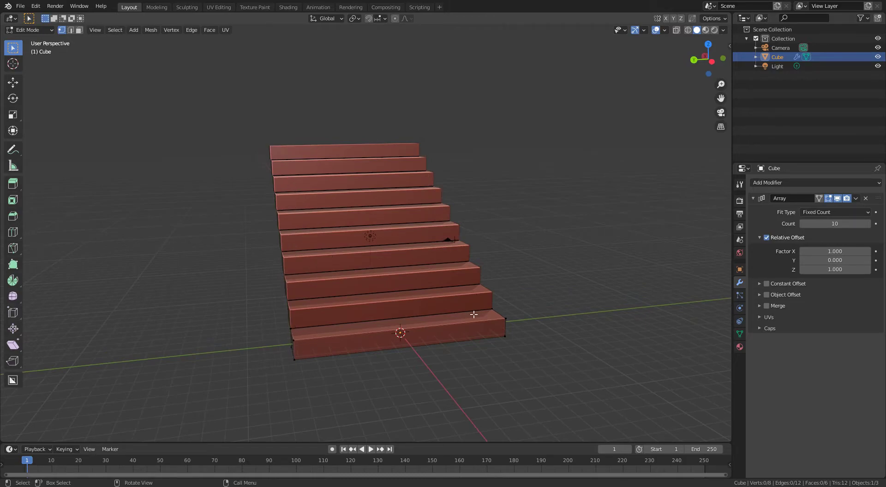
scroll(355, 325, up, 3)
mouse_move(355, 324)
middle_down()
mouse_move(372, 341)
mouse_move(360, 331)
middle_up()
Back in object mode, duplicate the staircase object in place
key(Tab)
scroll(301, 329, down, 1)
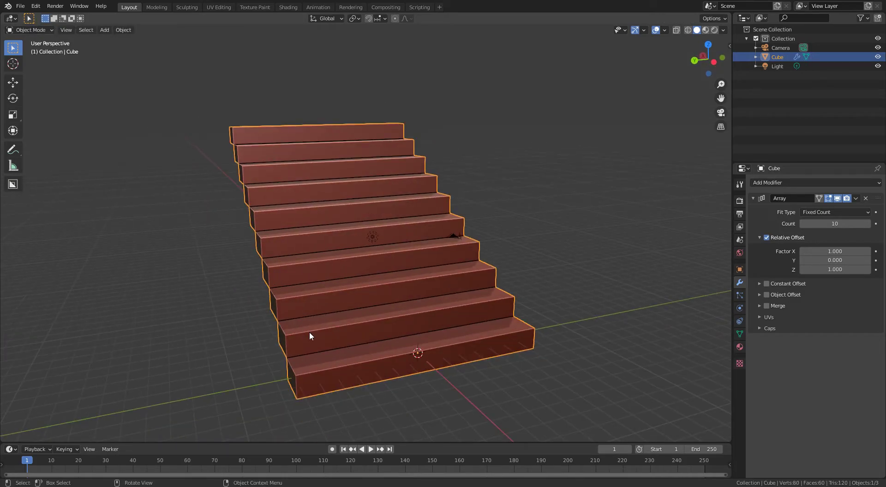
key(shift+d)
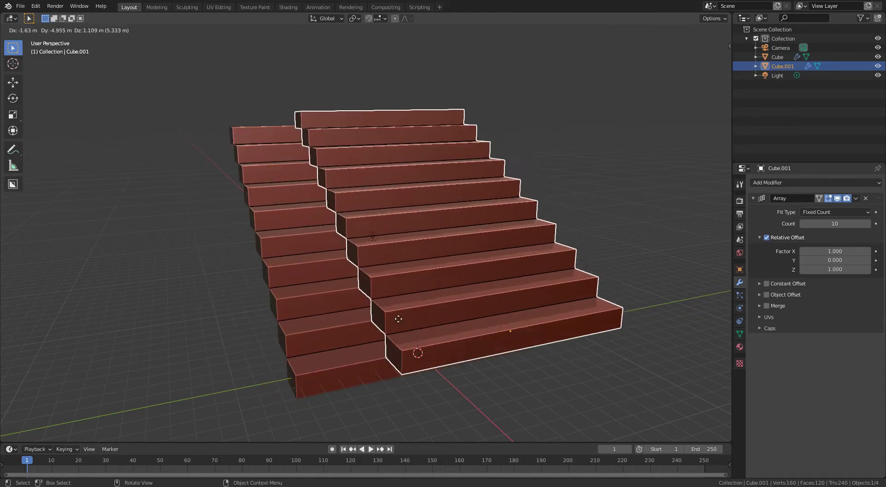
right_click(382, 299)
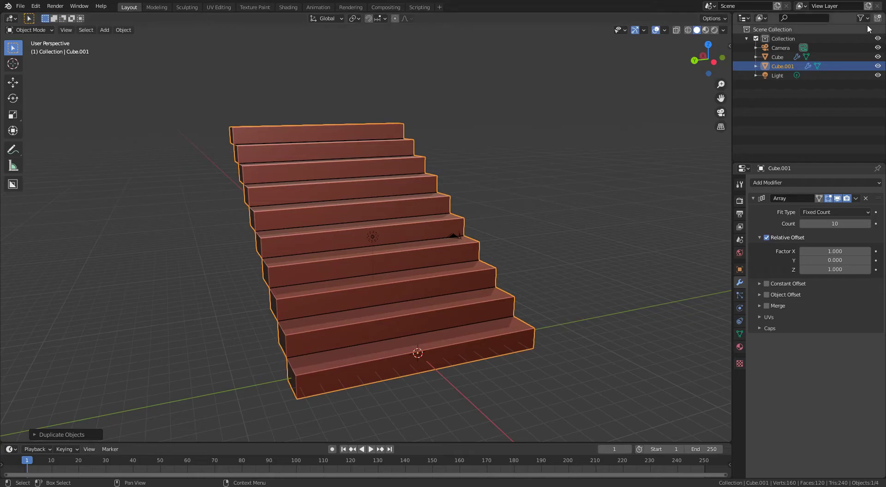
Rename the objects to Stairs and Ridge, and hide Stairs
double_click(785, 58)
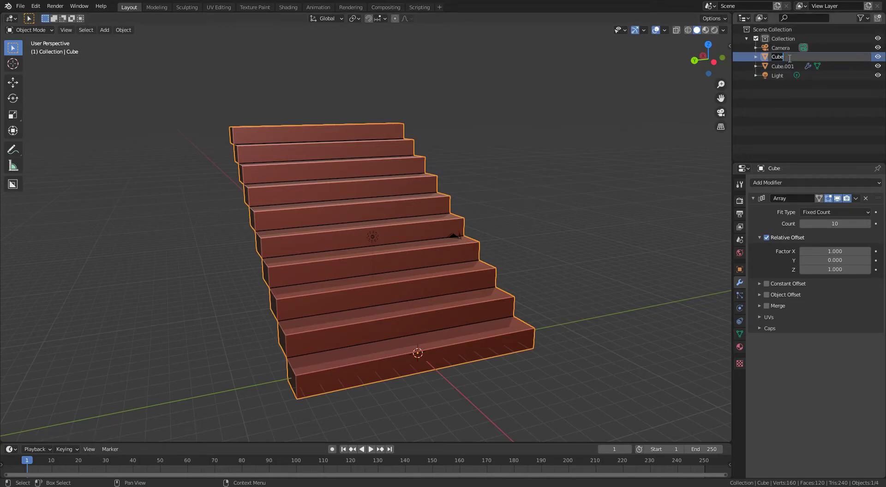
text(Stairs)
key(Return)
double_click(784, 58)
text(Ridg)
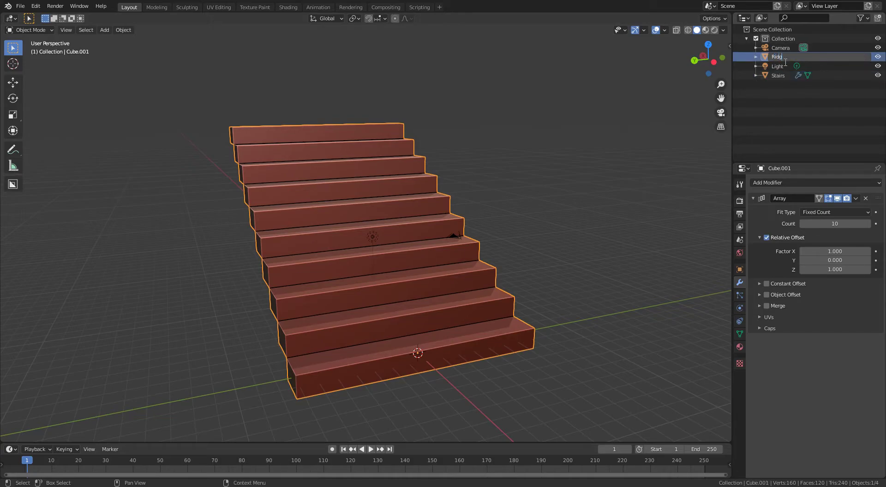
text(e)
key(Return)
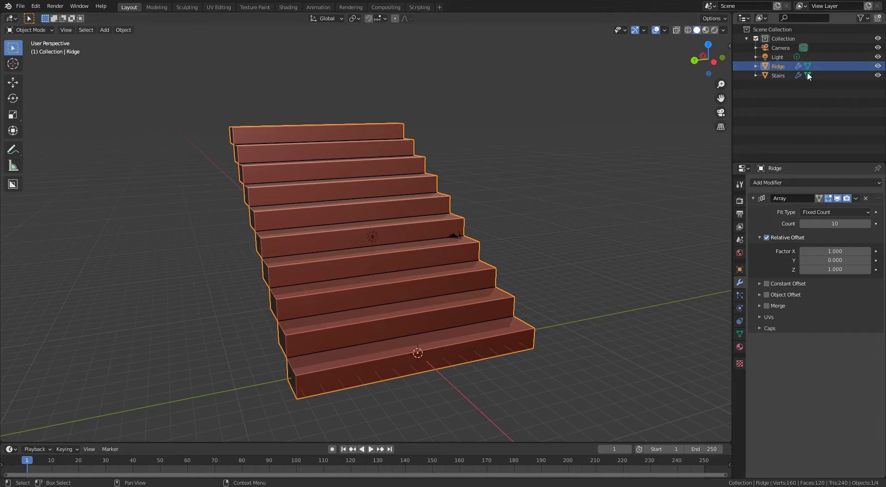
click(878, 75)
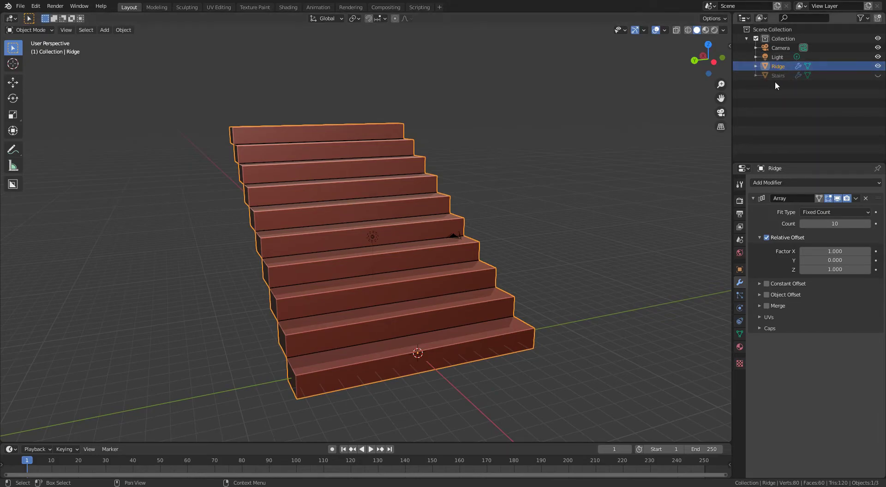
Add a loop cut near the left end of the Ridge's bottom step
key(Tab)
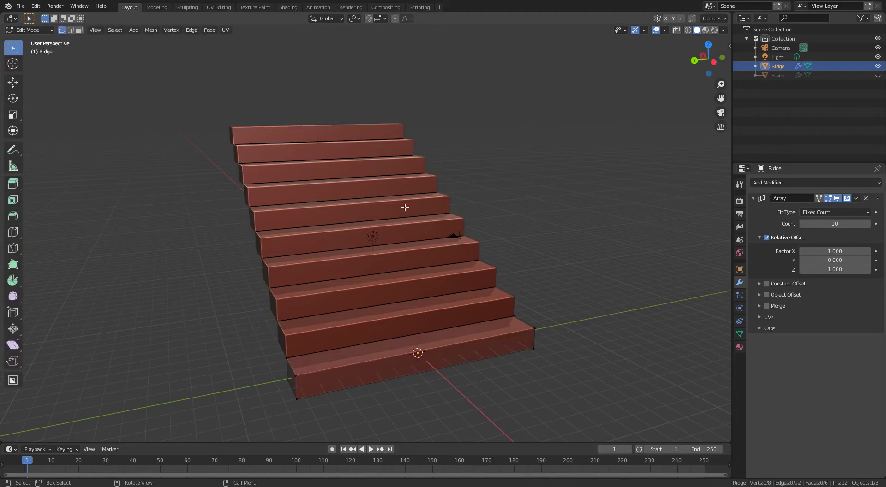
click(12, 234)
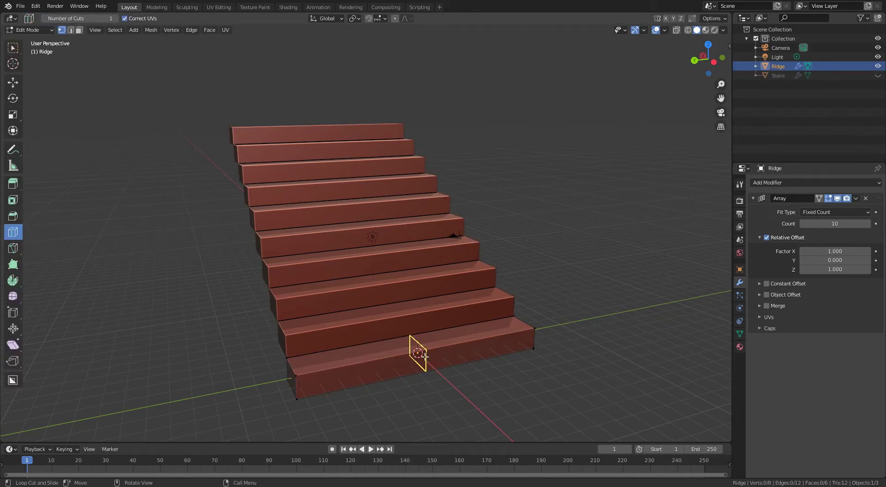
drag(424, 355, 314, 380)
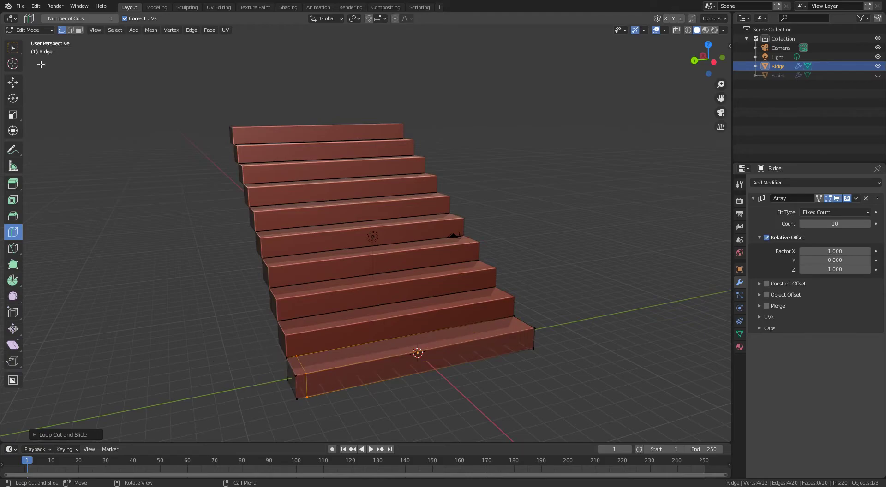
Switch to face select and select the bottom step's left end face
click(12, 50)
click(297, 368)
middle_drag(301, 384, 259, 365)
click(79, 30)
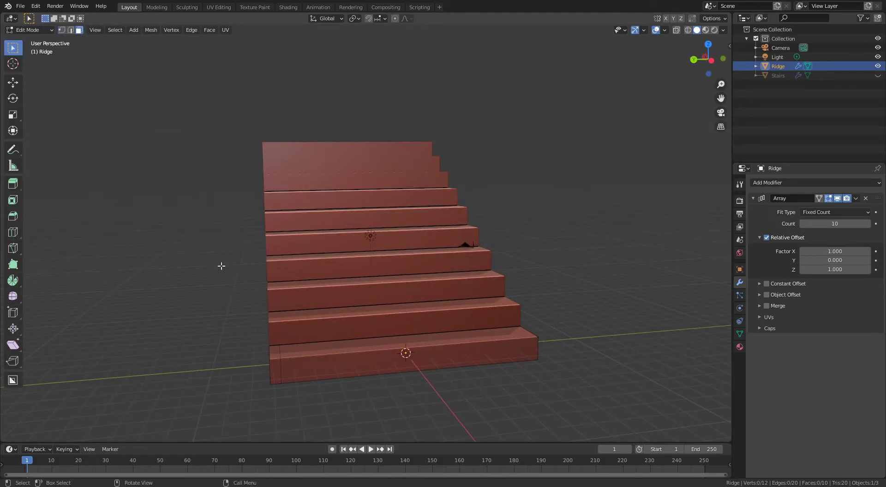
click(274, 356)
middle_drag(155, 340, 352, 360)
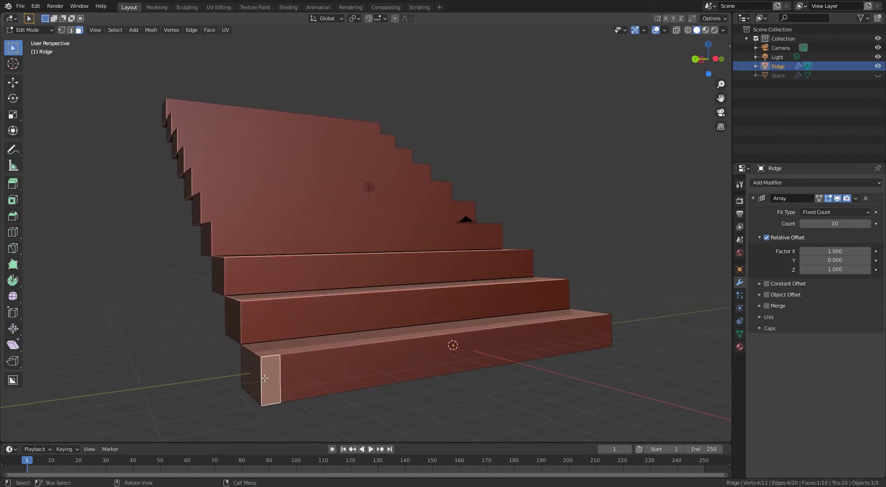
Add the neighbouring left-end face, invert the selection, and delete all other faces
shift+click(262, 351)
middle_drag(262, 351, 303, 311)
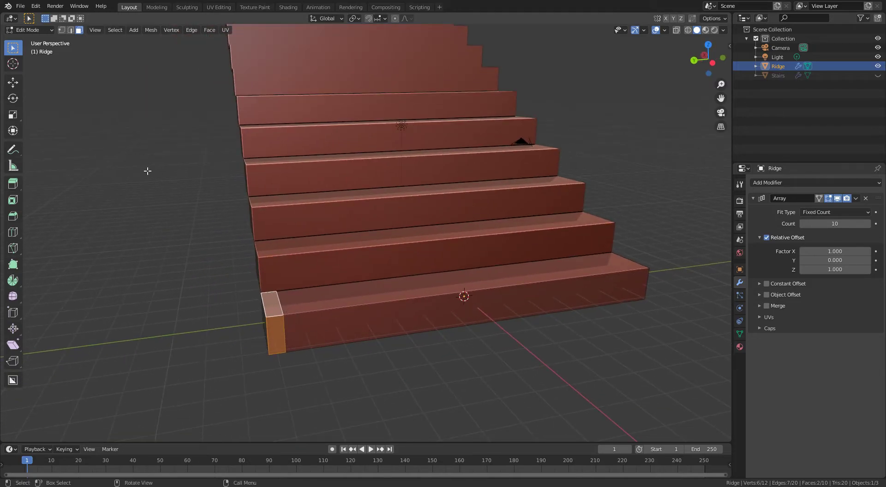
click(120, 29)
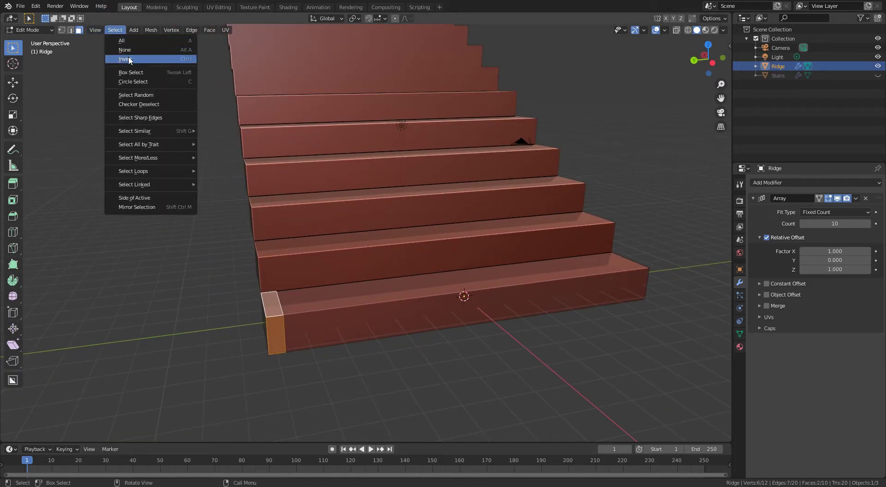
click(129, 59)
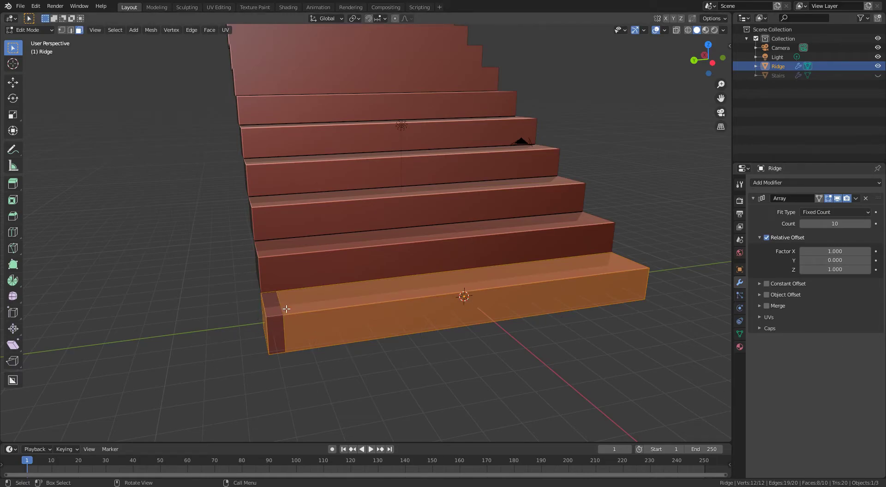
key(x)
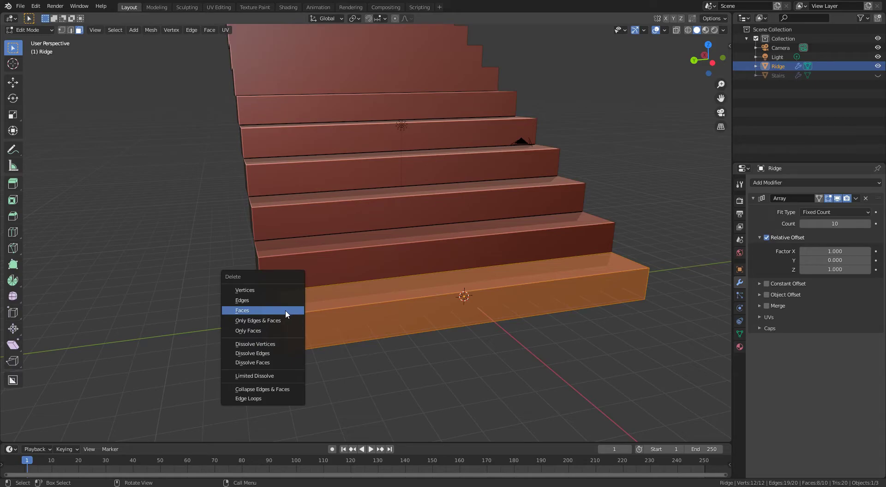
click(282, 310)
Check the remaining zig-zag strip, then return the Ridge to object mode
middle_drag(270, 298, 297, 283)
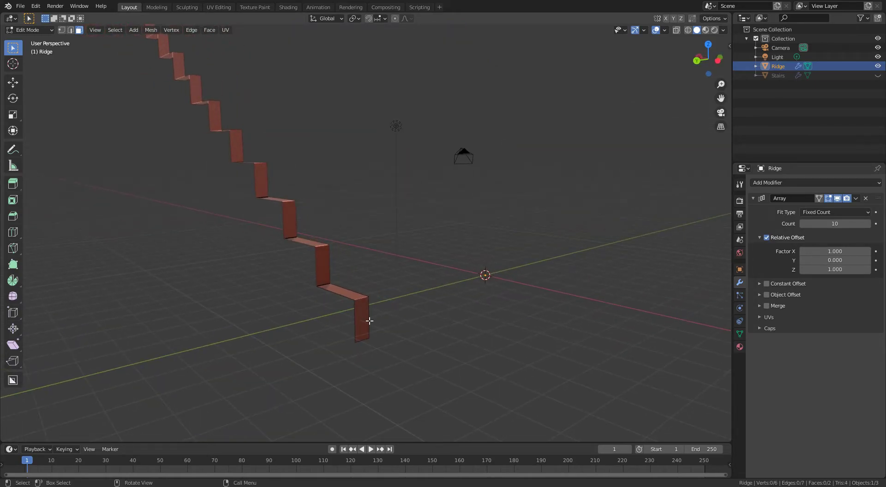
click(351, 293)
key(ctrl+l)
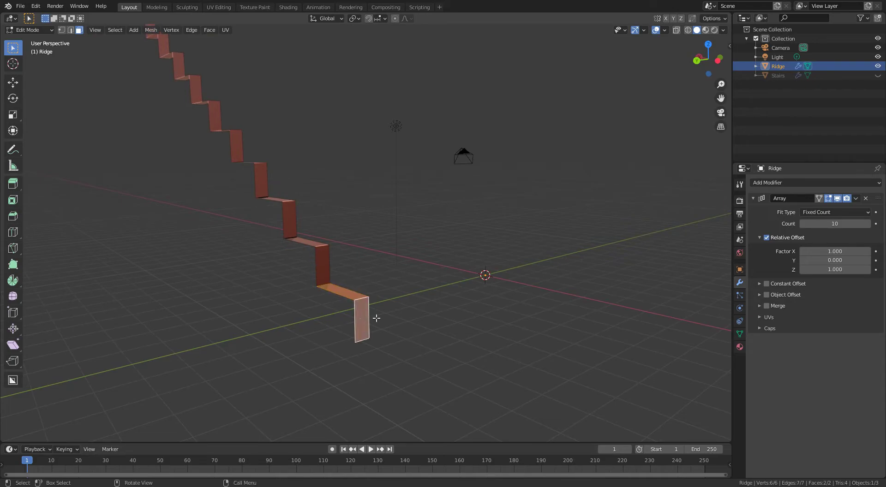
click(322, 263)
drag(205, 175, 338, 268)
drag(379, 186, 185, 273)
drag(452, 136, 183, 258)
click(28, 30)
click(37, 42)
middle_drag(258, 176, 317, 178)
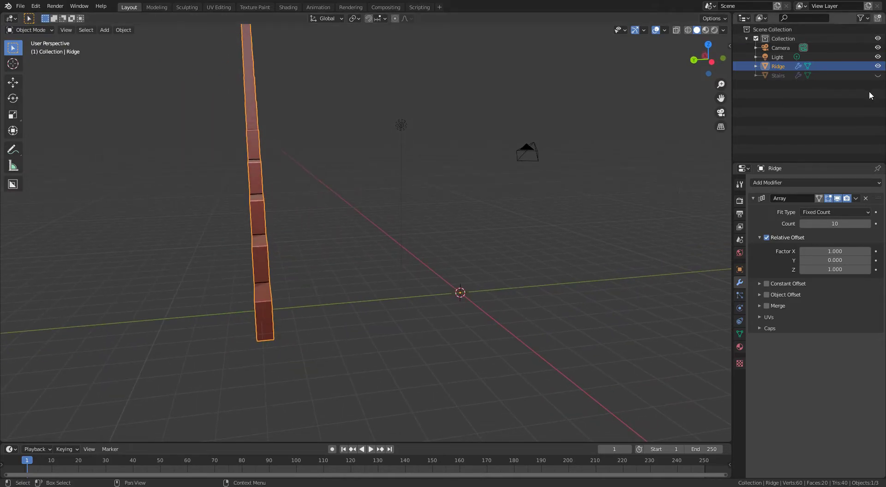
Add a Solidify modifier to the Ridge
click(771, 184)
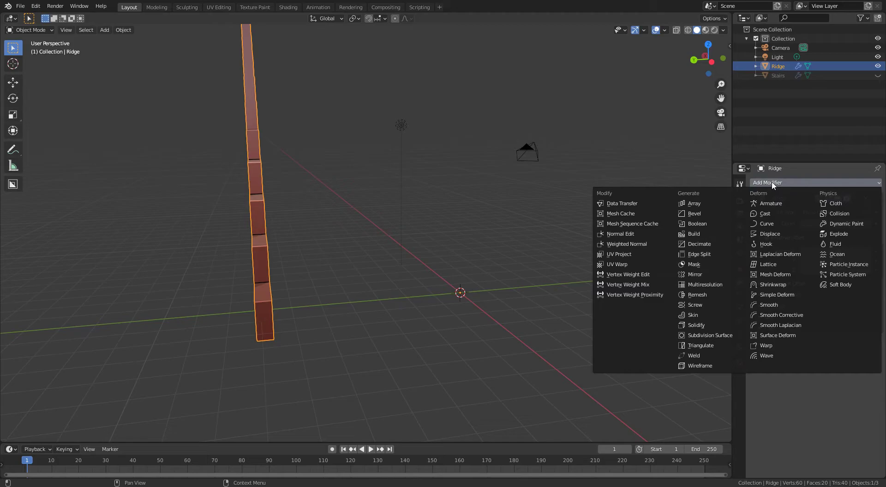
click(693, 327)
middle_drag(406, 241, 478, 282)
Show the Stairs object again and turn off viewport overlays
click(878, 75)
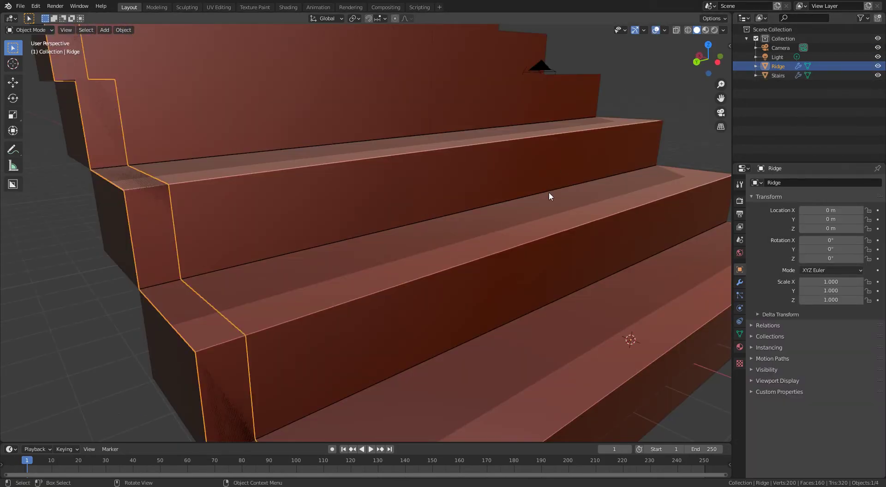
middle_drag(550, 194, 321, 339)
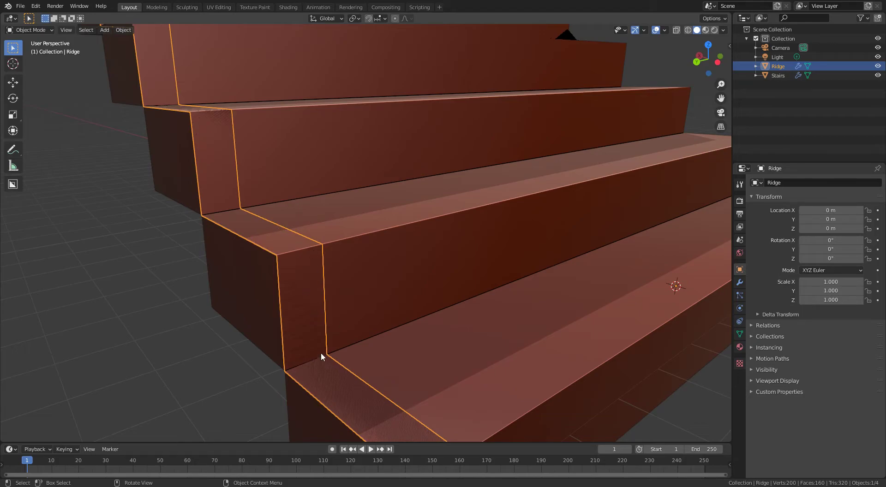
middle_drag(322, 356, 303, 279)
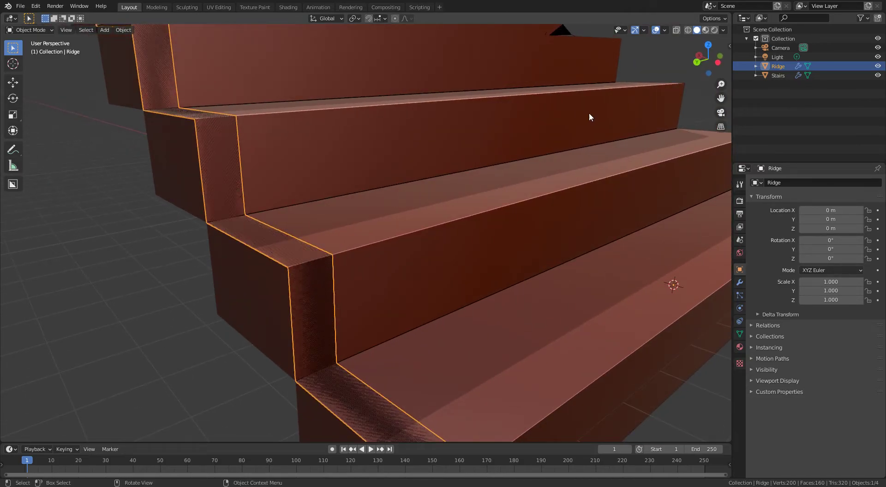
click(655, 30)
middle_drag(333, 231, 353, 226)
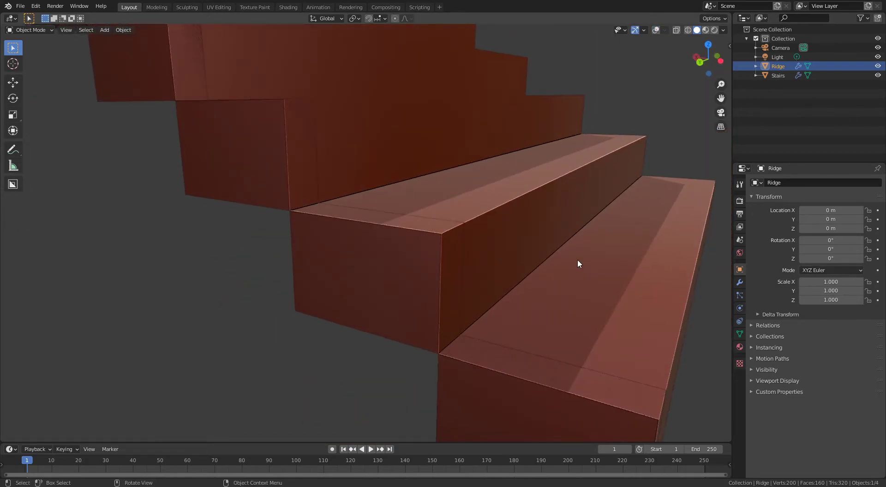
Move the Ridge to location X -0.01 m and Z 0.01 m
click(863, 210)
key(minus)
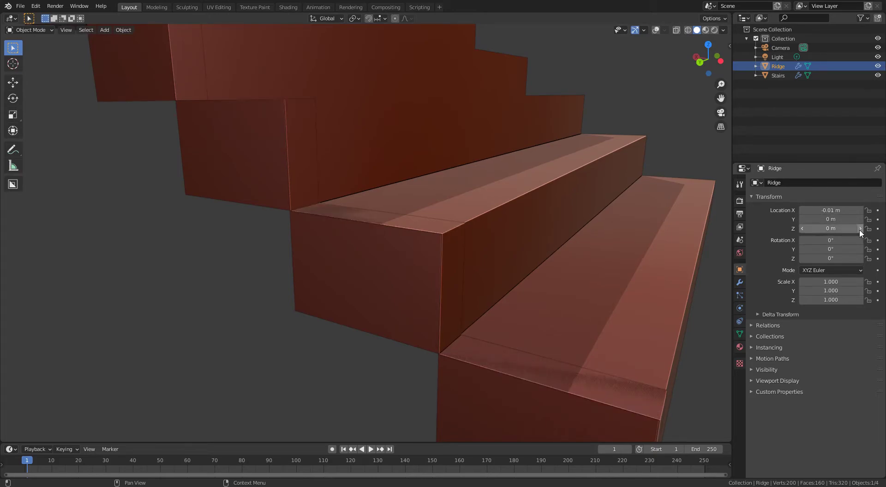
click(861, 229)
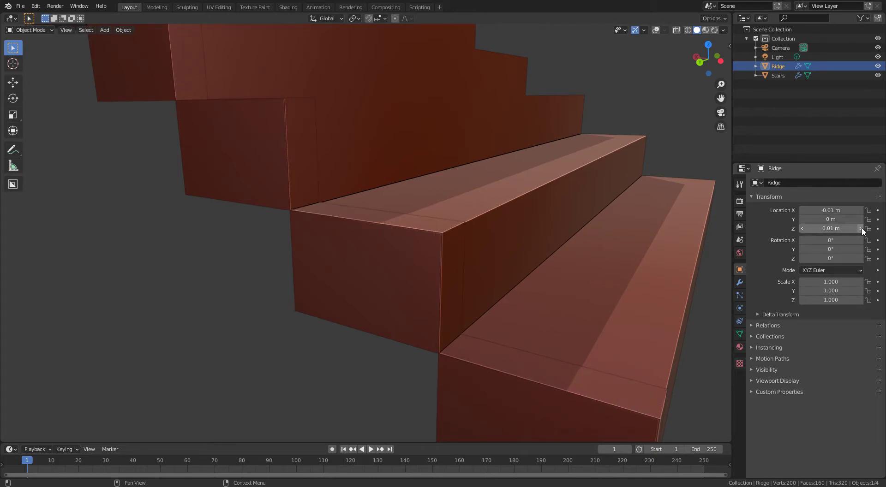
middle_drag(603, 241, 522, 240)
Collapse the Array panel and set the Solidify thickness to 0.08 m with offset 1.0
click(739, 283)
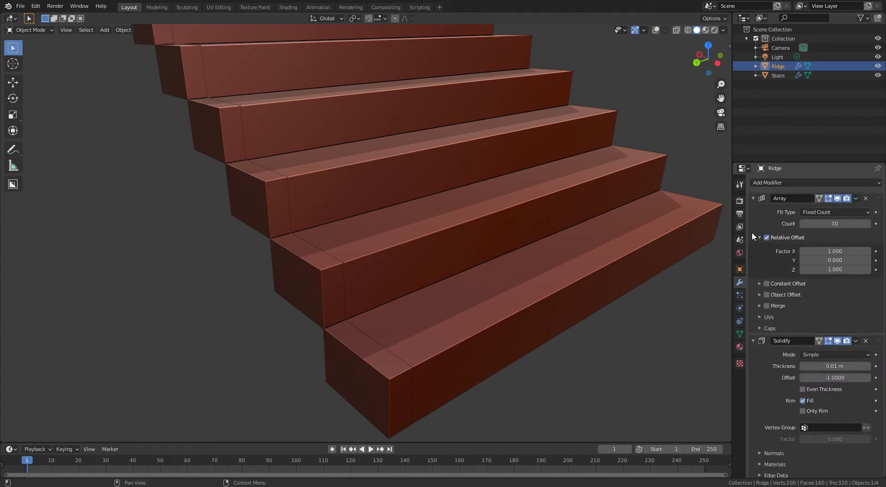
click(754, 199)
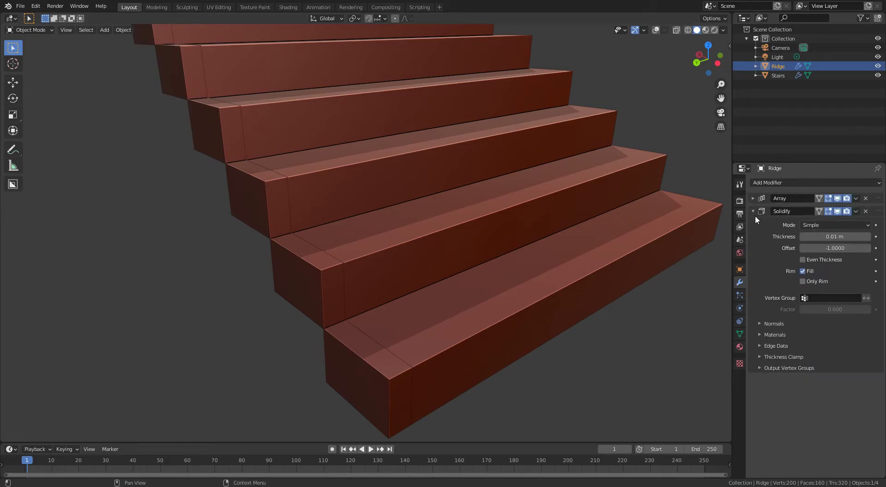
mouse_move(707, 268)
middle_down()
mouse_move(683, 275)
mouse_move(700, 268)
middle_up()
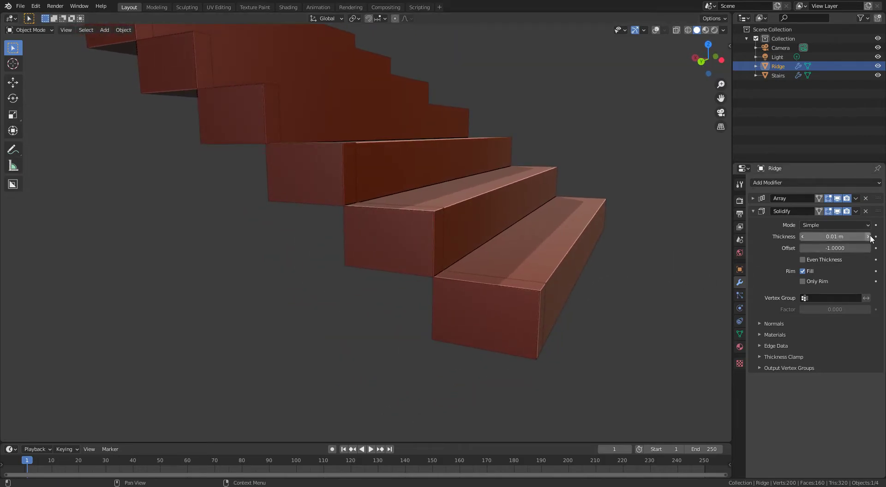
drag(867, 236, 871, 235)
scroll(460, 271, up, 2)
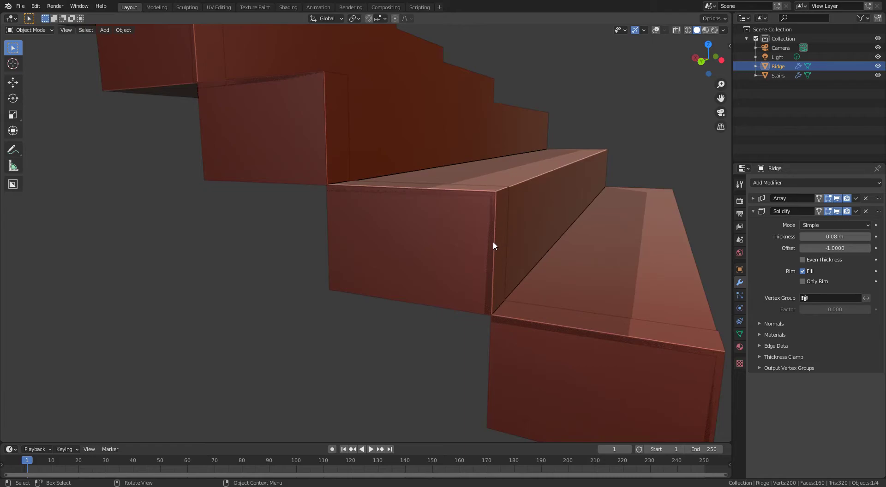
drag(824, 248, 868, 248)
middle_drag(657, 241, 560, 270)
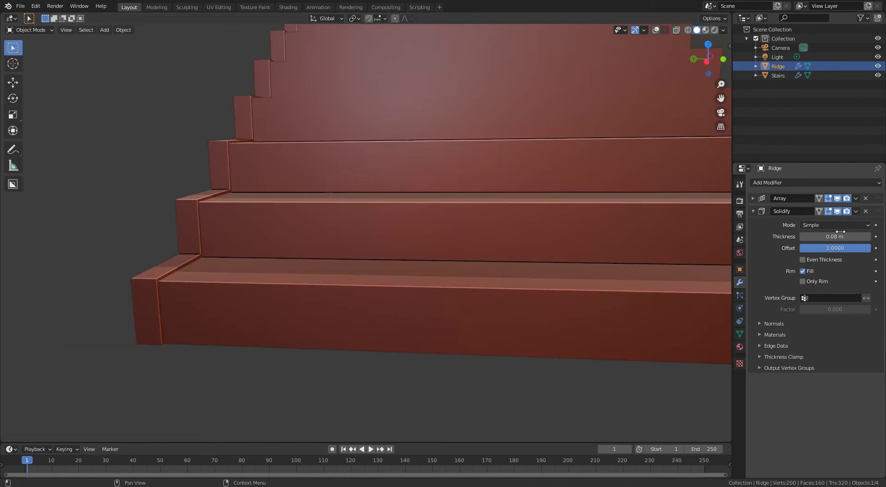
Thicken the Solidify to 0.37 m and enable Even Thickness
drag(841, 236, 870, 236)
middle_drag(358, 265, 513, 153)
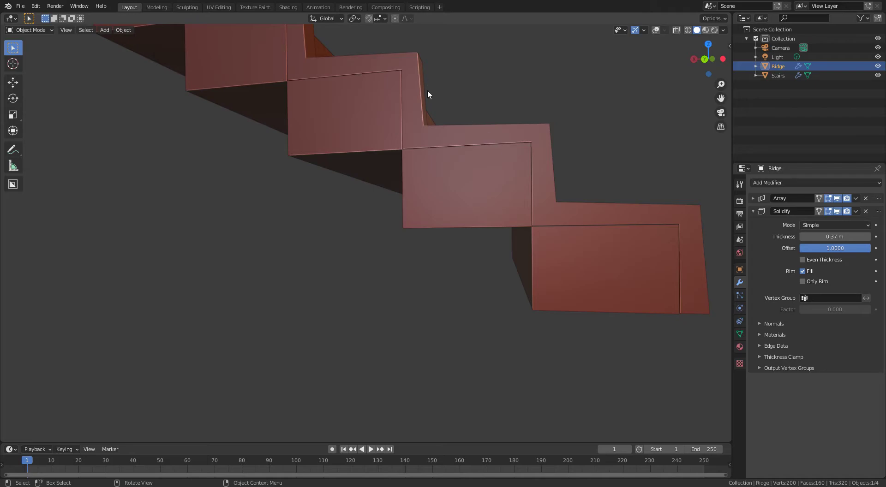
middle_drag(428, 92, 394, 118)
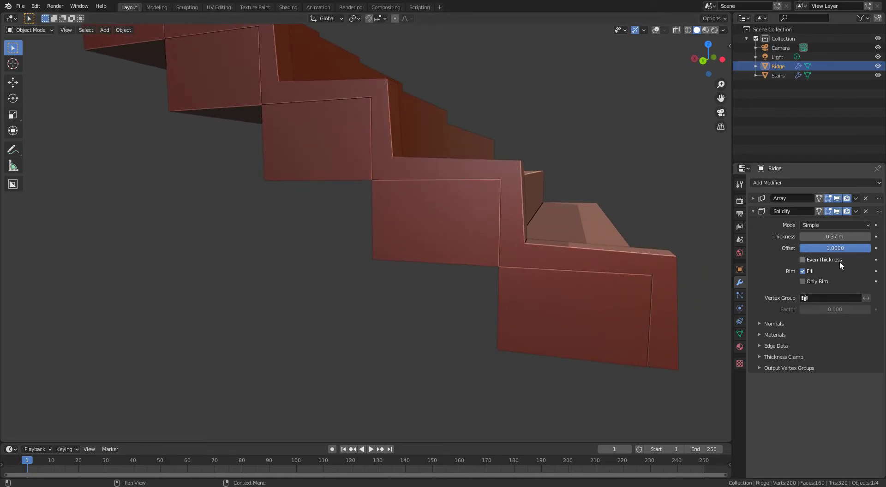
click(803, 260)
middle_drag(602, 185, 503, 206)
scroll(494, 198, down, 5)
Add a Mirror modifier to the Ridge that mirrors along the Y axis instead of X
click(753, 210)
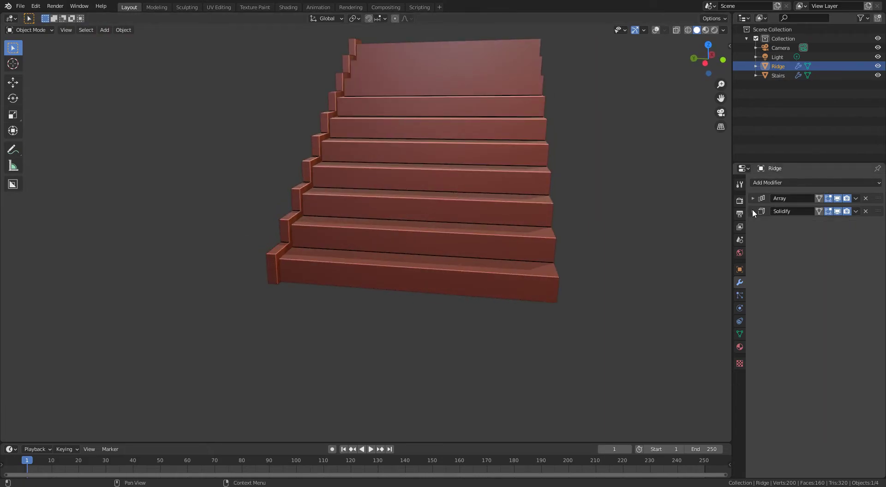
click(775, 183)
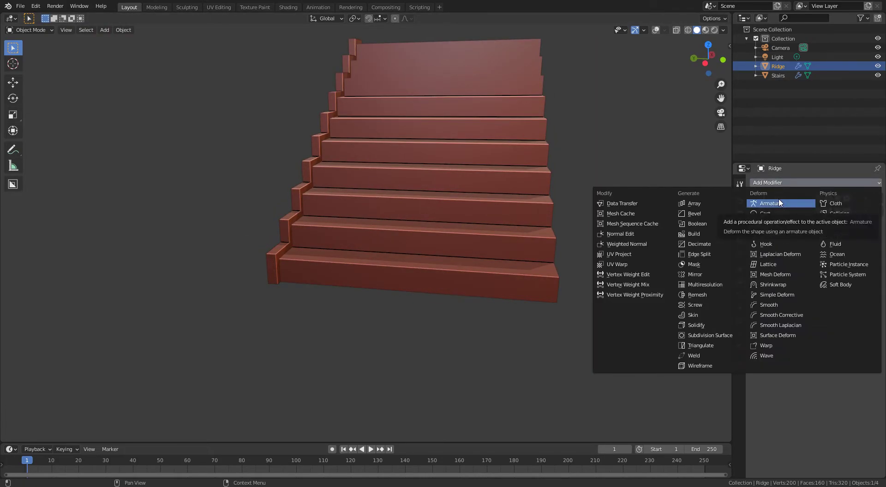
click(713, 274)
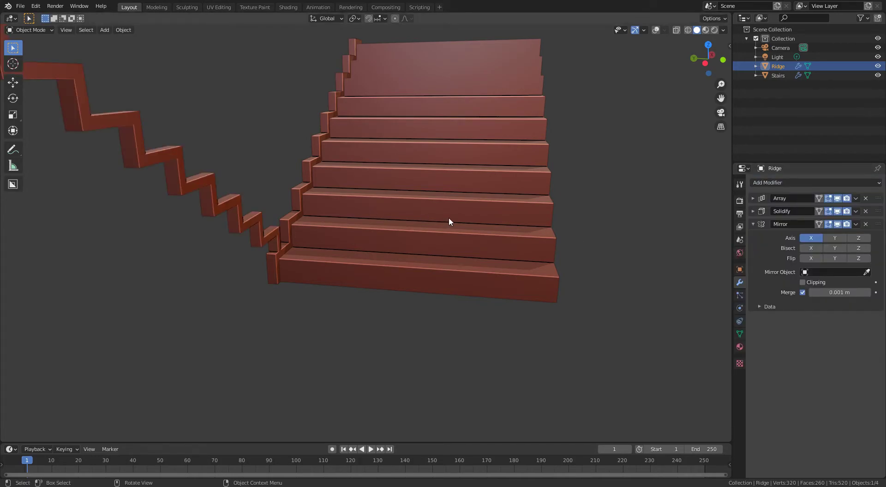
middle_drag(451, 219, 421, 318)
click(812, 238)
click(839, 238)
Select the Stairs, show overlays, and pick the lower step's front edge in Edit Mode
middle_drag(461, 367, 427, 300)
click(350, 322)
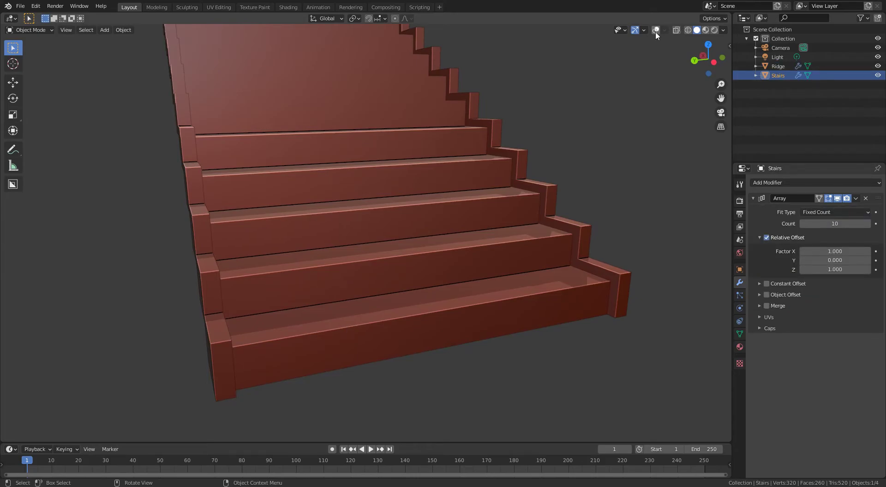
click(655, 30)
key(Tab)
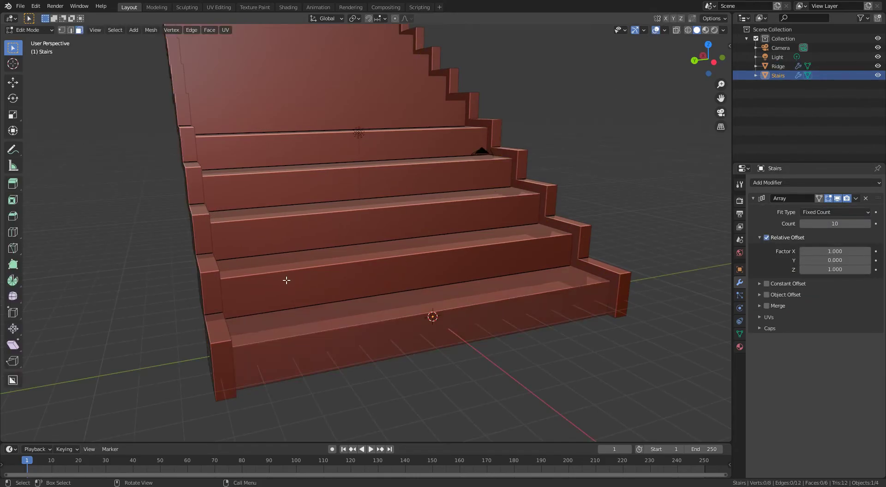
scroll(307, 335, up, 2)
middle_drag(349, 380, 342, 267)
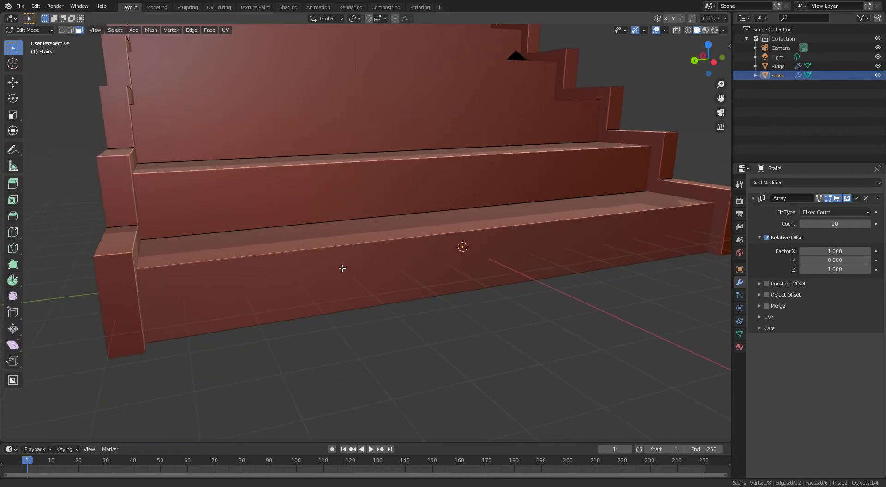
click(232, 259)
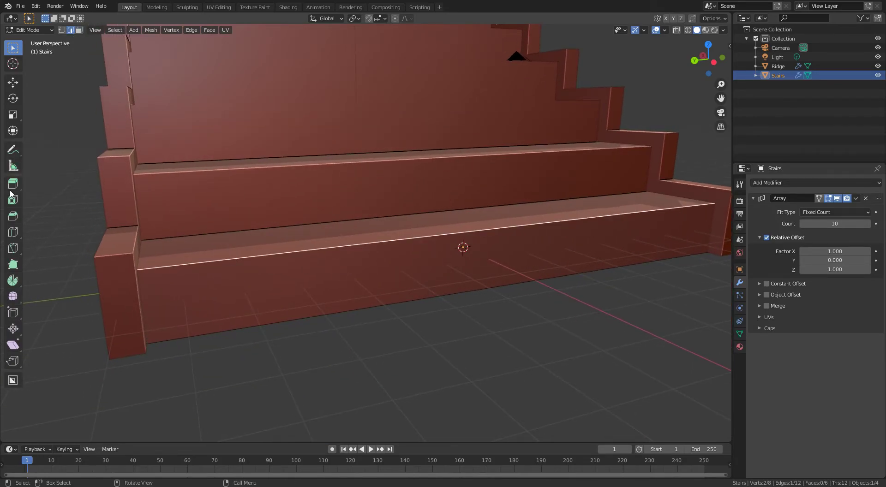
Bevel the step's front edge into a rounded multi-segment band
click(13, 216)
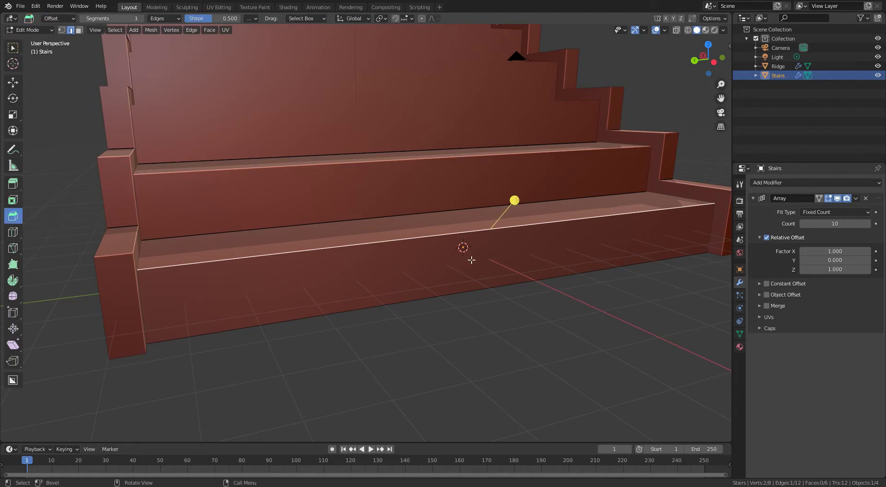
drag(515, 200, 528, 251)
scroll(546, 252, up, 2)
scroll(544, 249, up, 1)
middle_drag(529, 252, 449, 251)
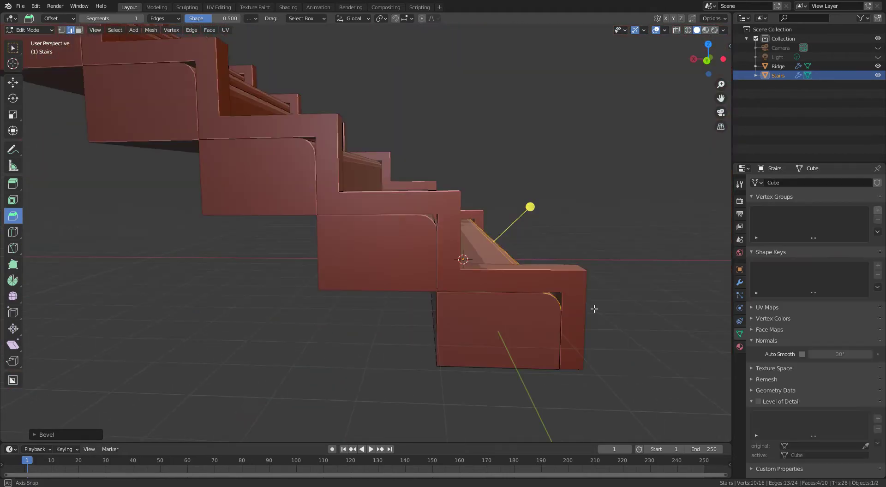
middle_drag(594, 309, 543, 259)
Select the Ridge in Edit Mode, zoomed in on its corner at the last step
click(27, 30)
click(26, 40)
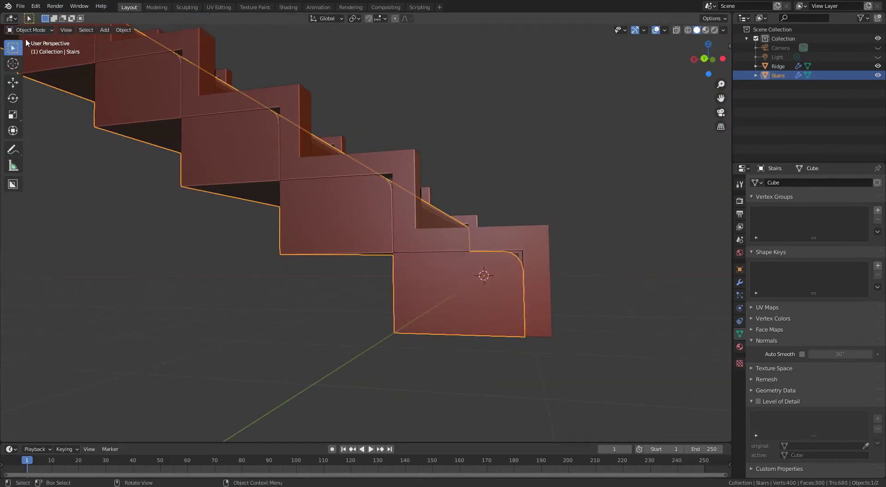
click(531, 253)
key(Tab)
middle_drag(550, 258, 572, 264)
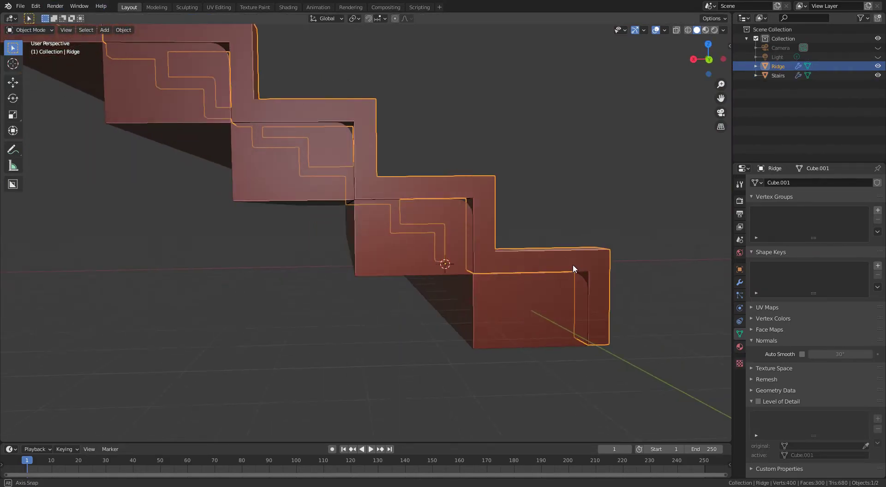
scroll(573, 264, up, 5)
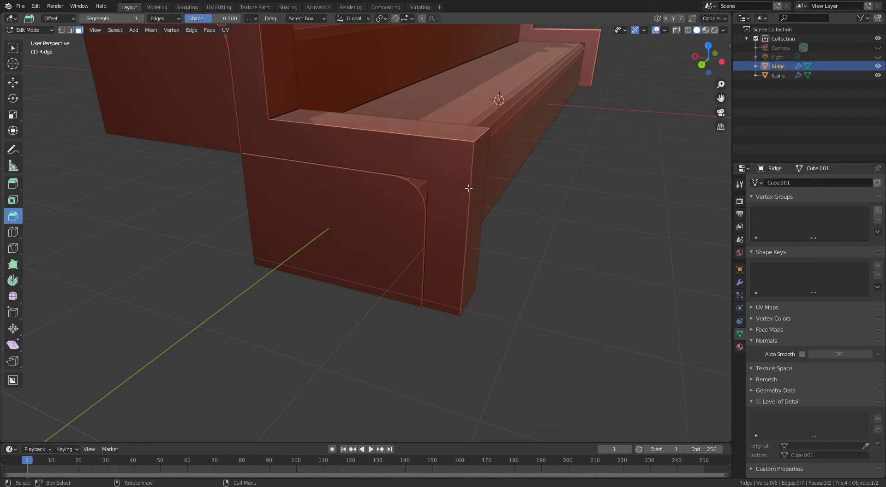
middle_drag(474, 190, 445, 157)
click(436, 154)
click(441, 167)
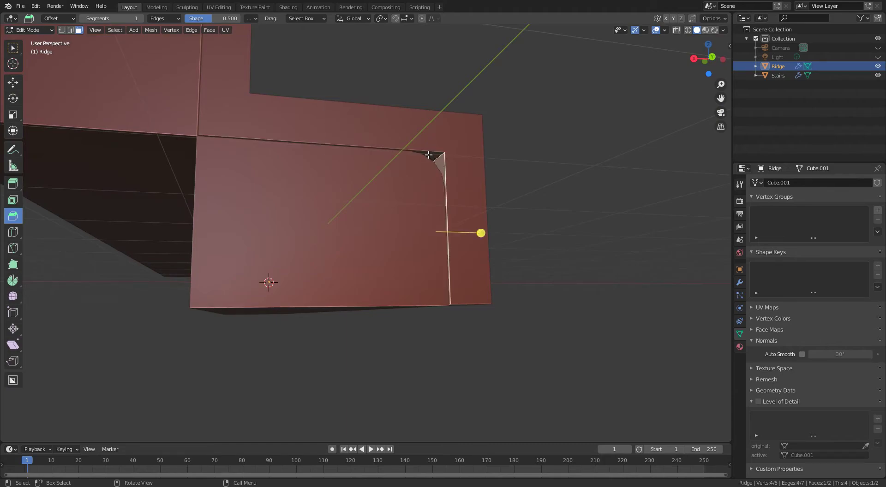
click(430, 155)
click(431, 156)
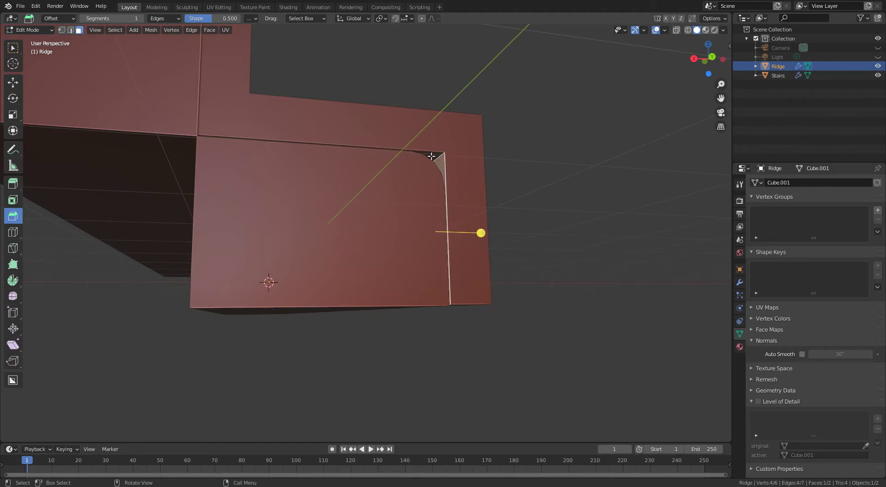
Bevel the Ridge's corner edge with four segments and return to Object Mode
click(70, 30)
click(437, 157)
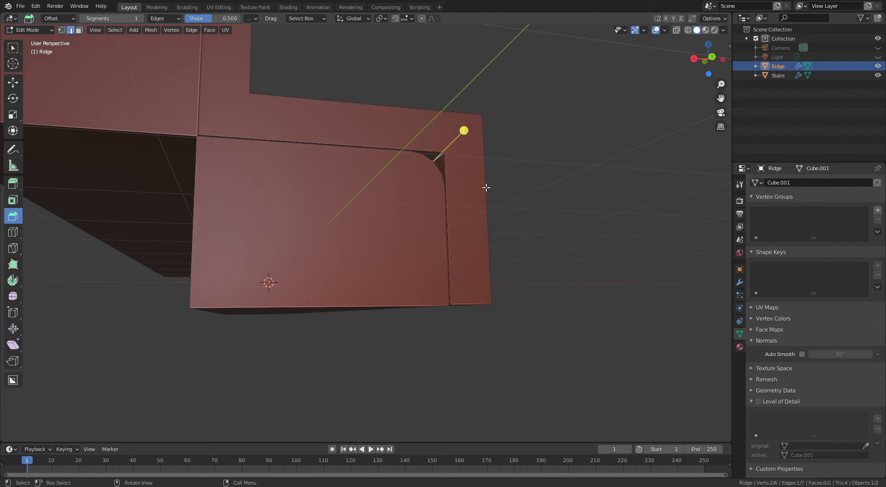
drag(460, 134, 509, 190)
scroll(509, 184, up, 1)
click(508, 190)
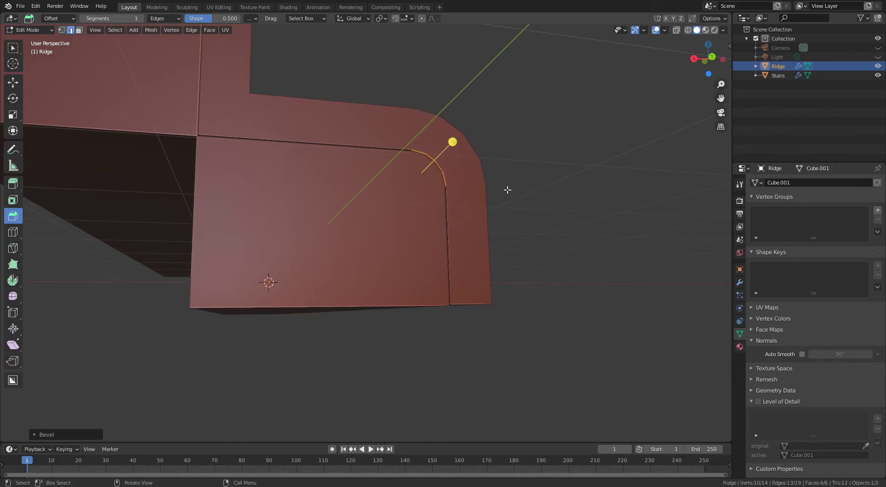
click(543, 204)
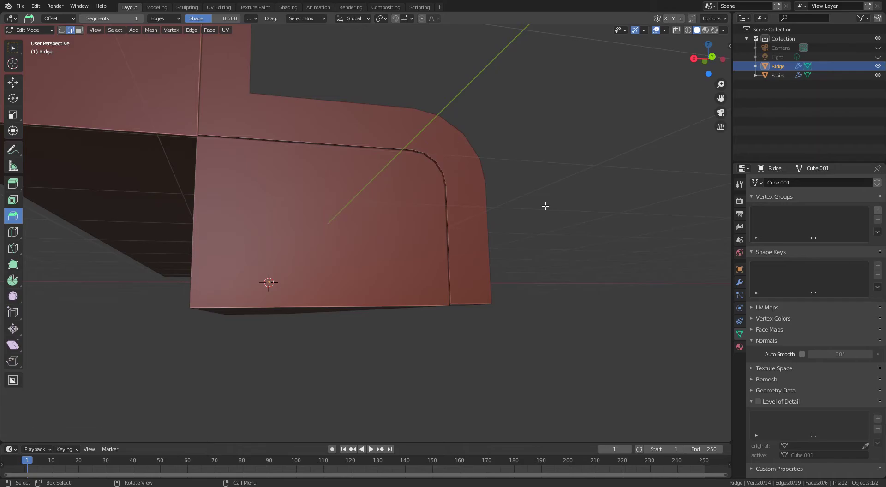
middle_drag(543, 204, 530, 222)
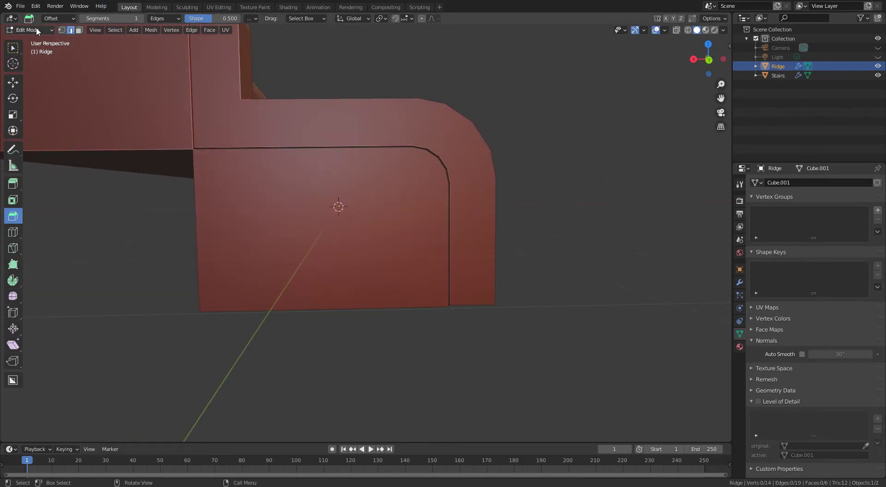
click(37, 28)
click(35, 38)
middle_drag(577, 147, 467, 176)
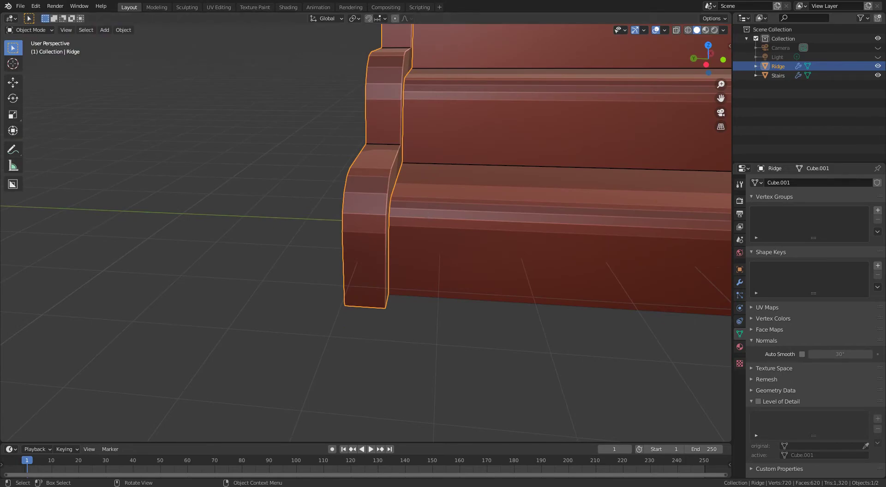
Apply Shade Smooth to both the Ridge and the Stairs
right_click(369, 202)
click(363, 205)
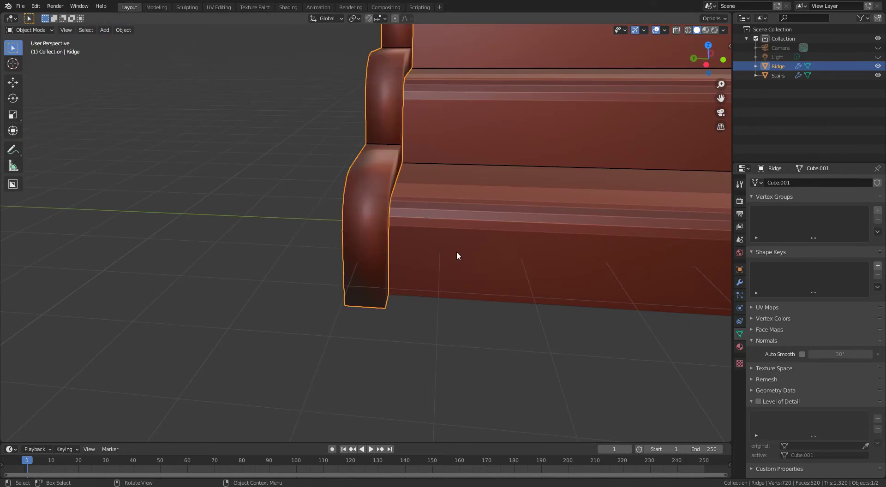
click(453, 219)
right_click(452, 219)
click(424, 223)
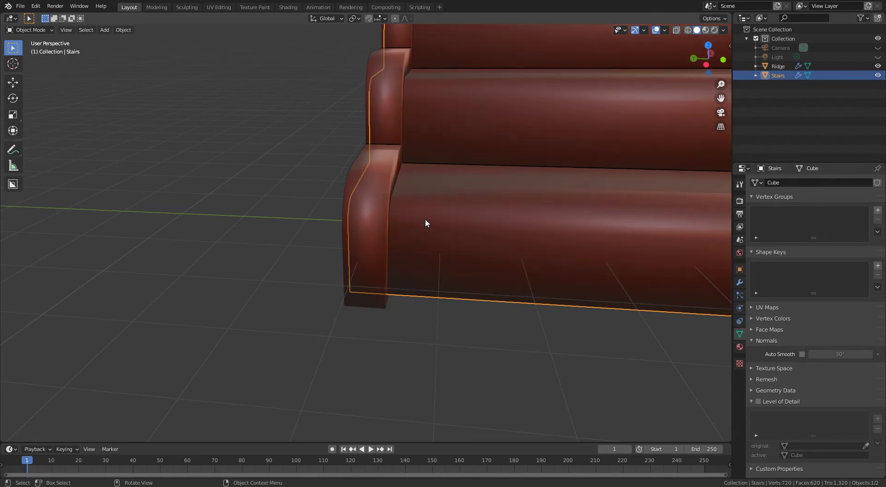
Turn on Auto Smooth at 30° for both the Stairs and the Ridge
click(802, 355)
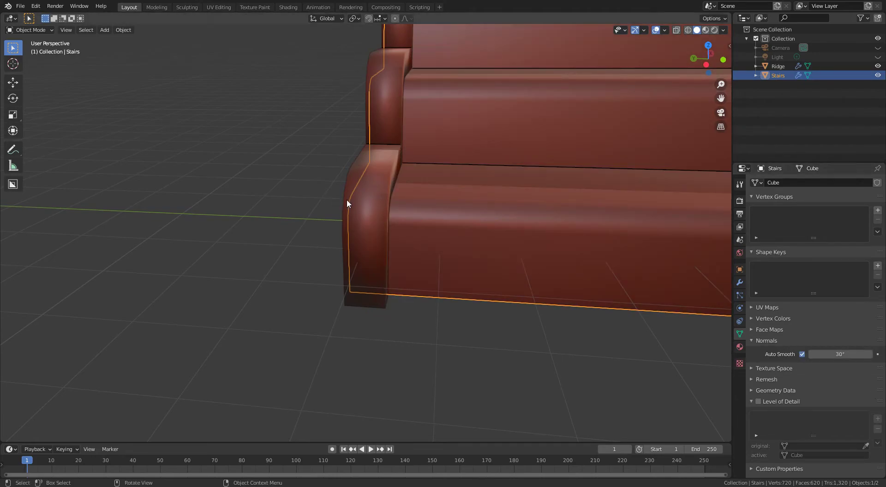
click(347, 204)
click(802, 354)
click(471, 362)
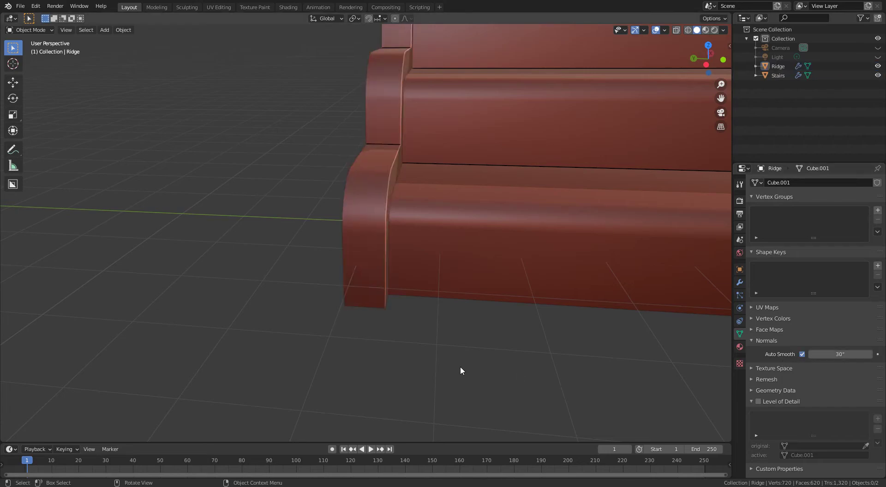
scroll(503, 336, down, 4)
middle_drag(534, 313, 414, 274)
Raise the Stairs' Array count from 10 to 15
click(415, 273)
click(740, 283)
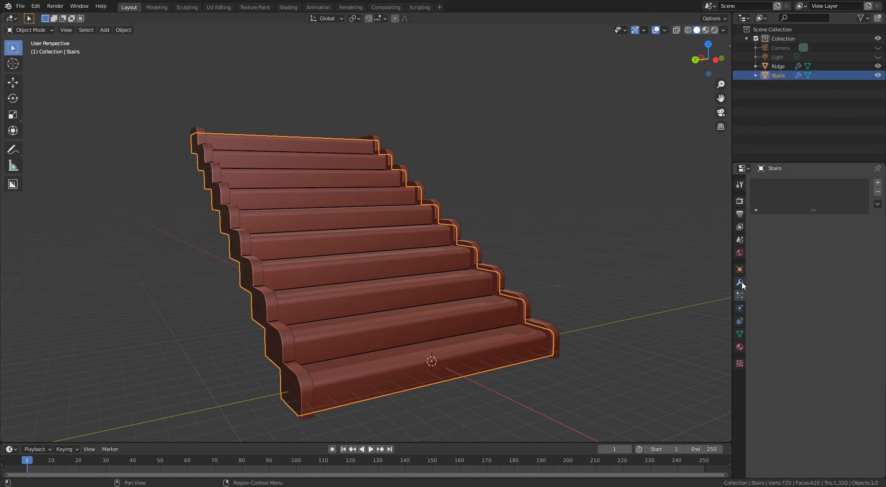
drag(863, 225, 879, 225)
Set the Ridge's Array count to 15 as well
click(777, 65)
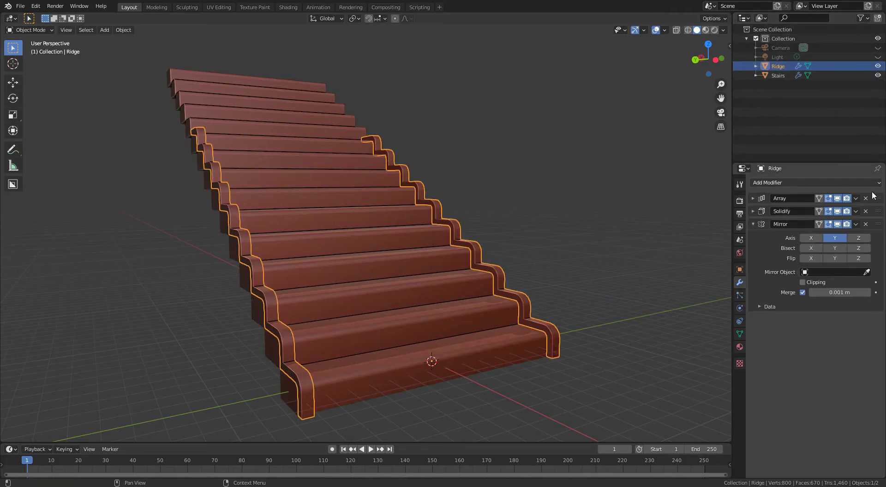
click(752, 198)
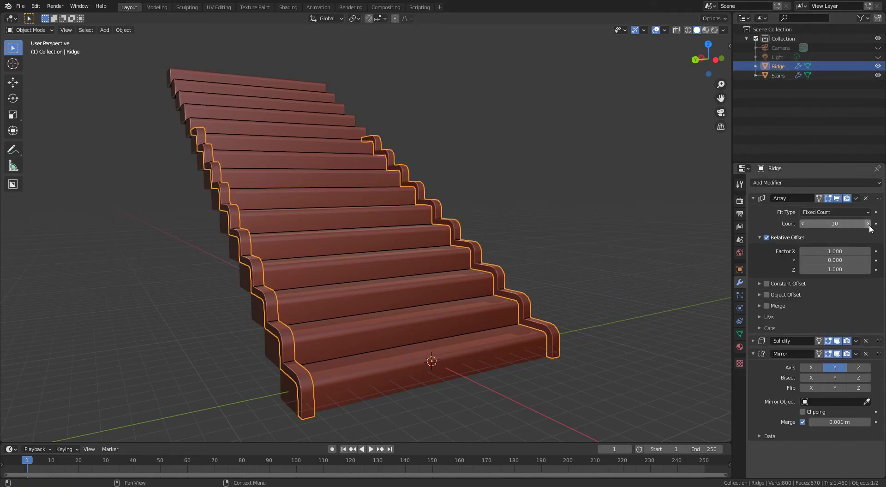
click(868, 224)
click(868, 224)
click(869, 224)
click(868, 224)
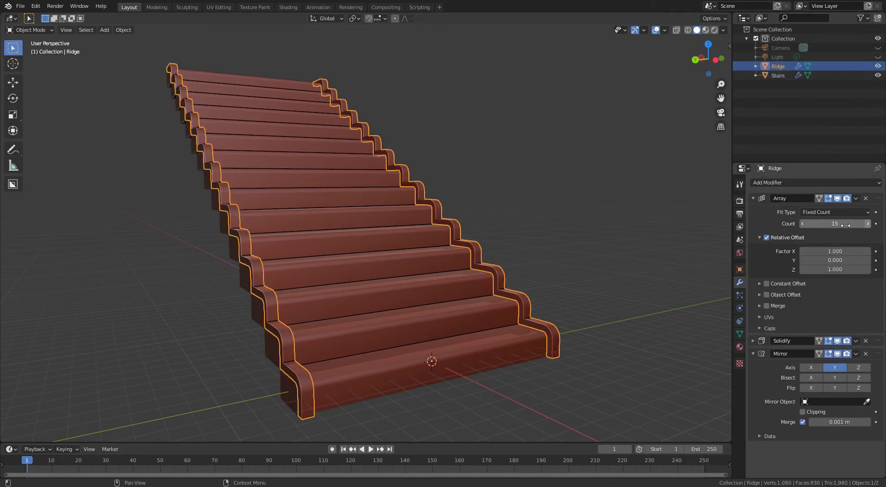
click(522, 170)
scroll(522, 171, down, 2)
middle_drag(522, 171, 471, 198)
scroll(470, 198, up, 3)
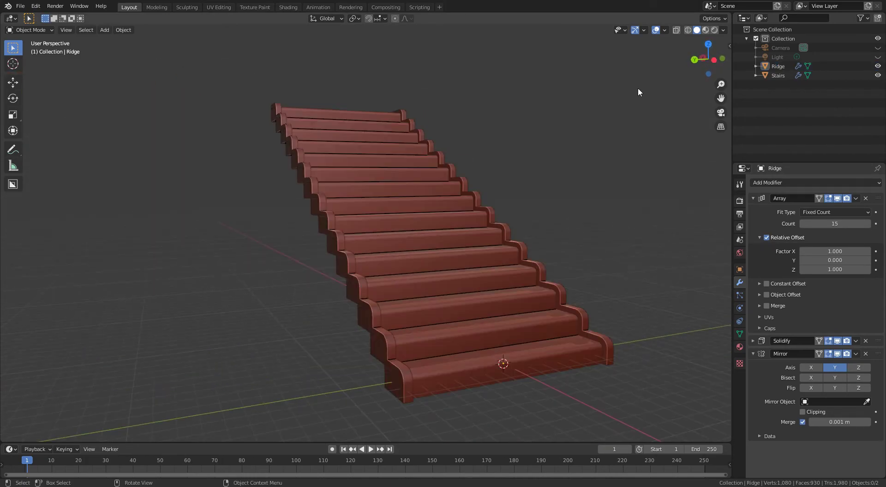
Give the Stairs material a darker red Base Color in Material Preview
click(778, 75)
click(706, 30)
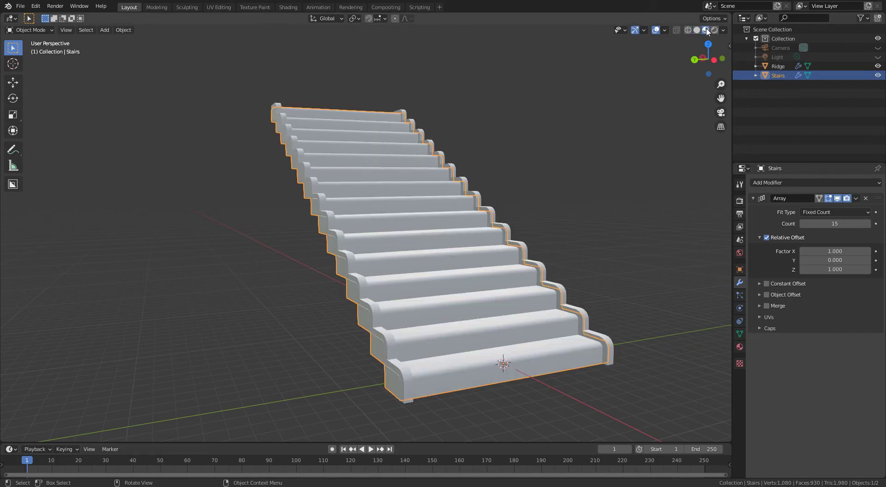
shift+middle_drag(577, 251, 492, 229)
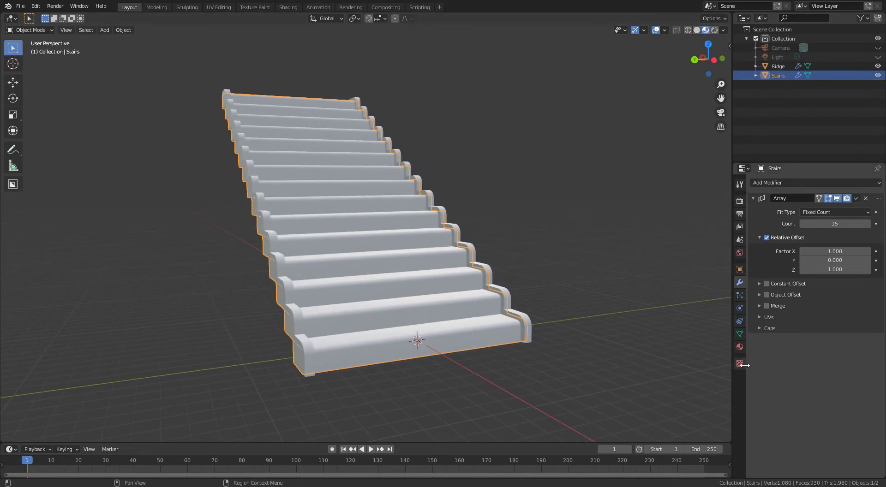
click(740, 347)
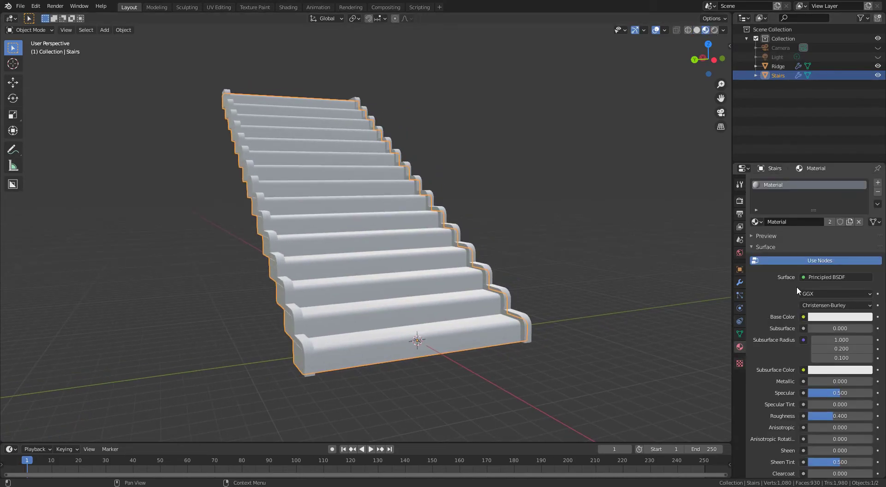
click(834, 320)
drag(825, 244, 823, 253)
drag(866, 197, 865, 201)
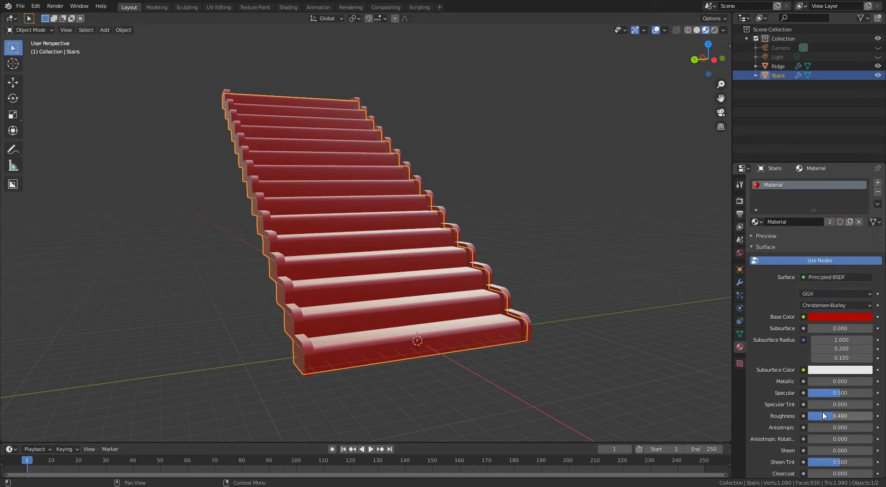
Set the Stairs material's Specular to 0.010
key(BackSpace)
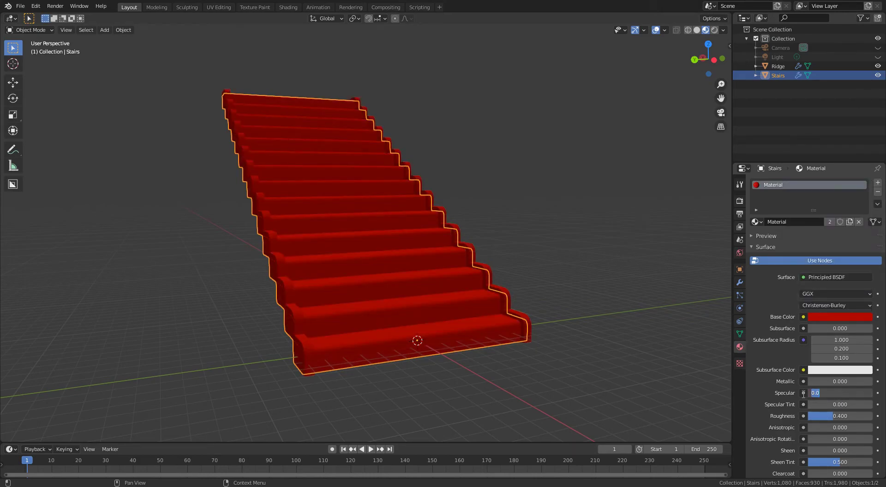
text(.1)
key(Return)
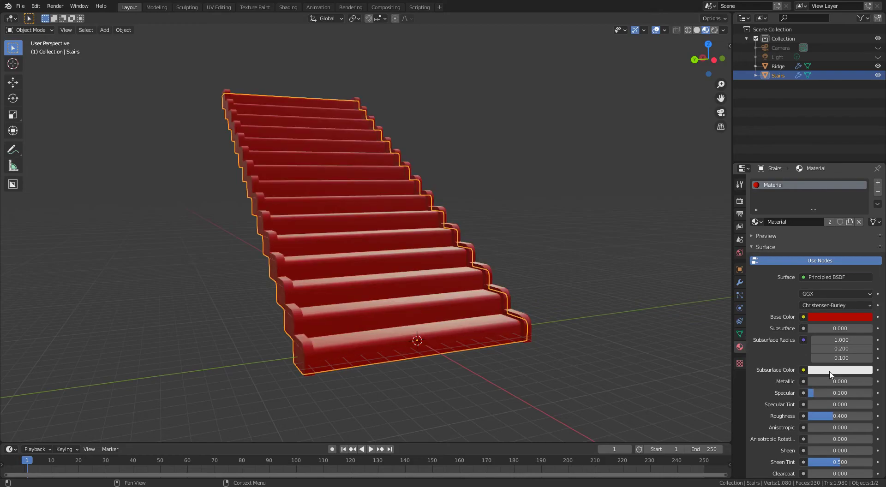
click(839, 395)
text(0)
key(Return)
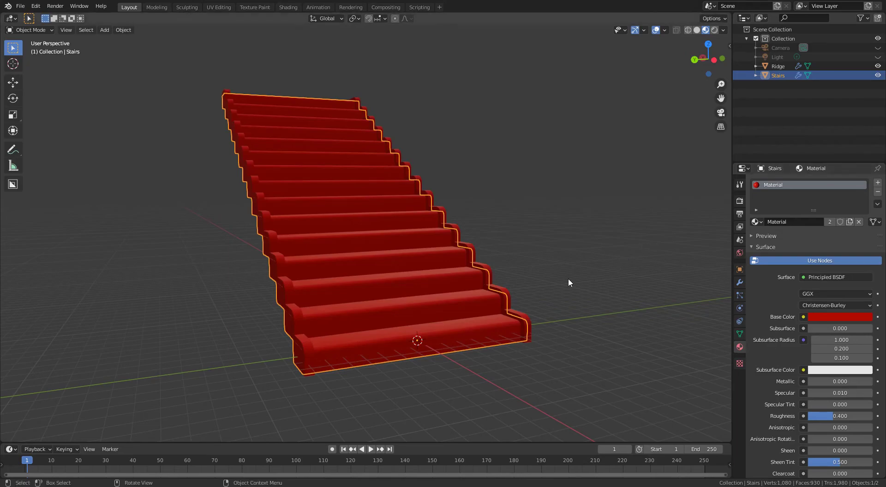
mouse_move(569, 279)
middle_down()
mouse_move(534, 319)
mouse_move(522, 291)
mouse_move(528, 337)
middle_up()
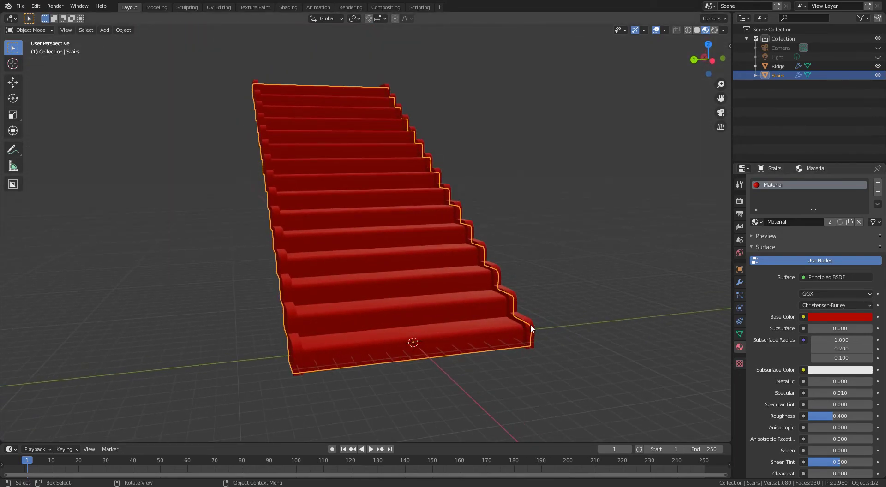
Create a new material slot and material for the Ridge and assign it to all its geometry
click(530, 324)
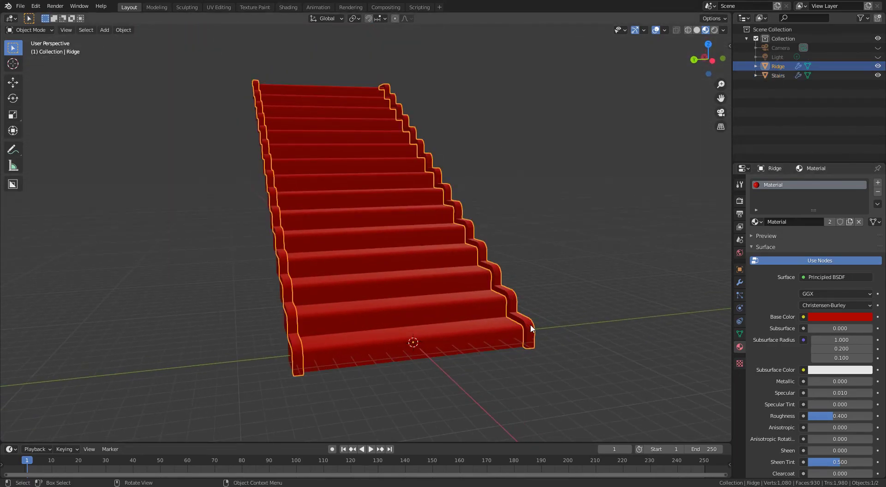
click(878, 182)
click(799, 239)
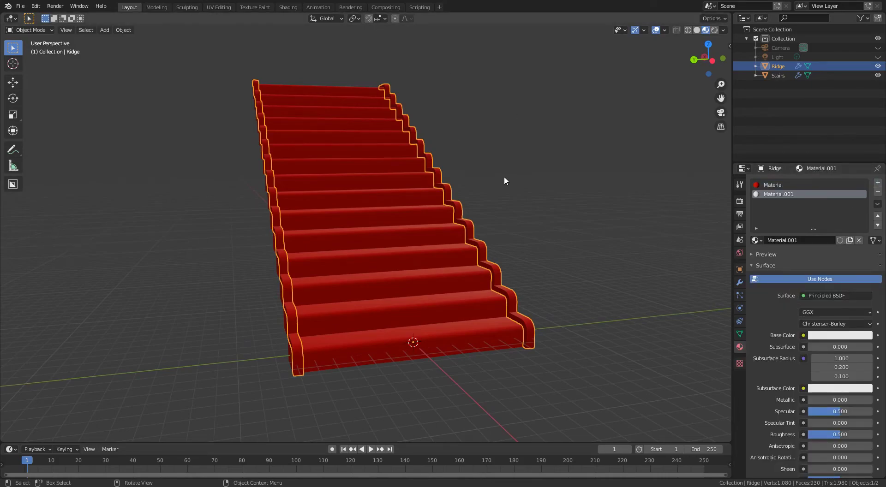
key(Tab)
key(a)
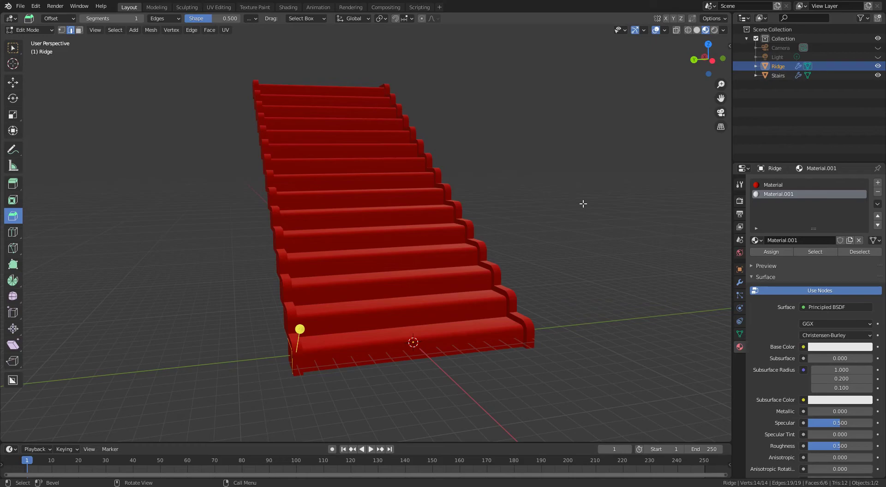
click(780, 251)
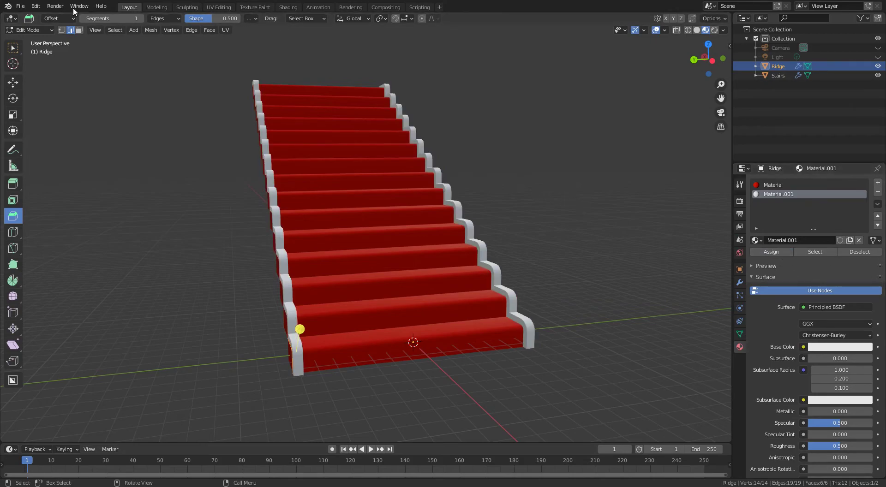
click(39, 30)
click(41, 41)
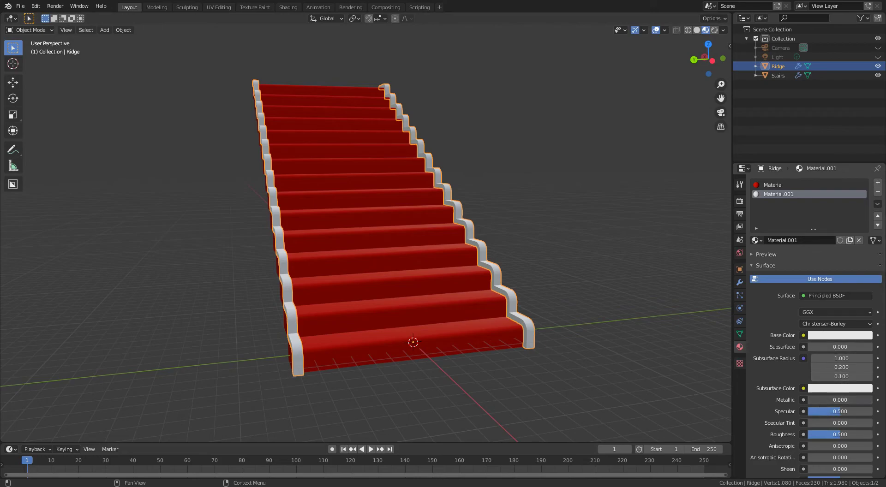
Make the Ridge material Metallic 1.0, Roughness 0.323, with a gold Base Color
drag(828, 400, 873, 400)
drag(849, 435, 838, 435)
click(827, 338)
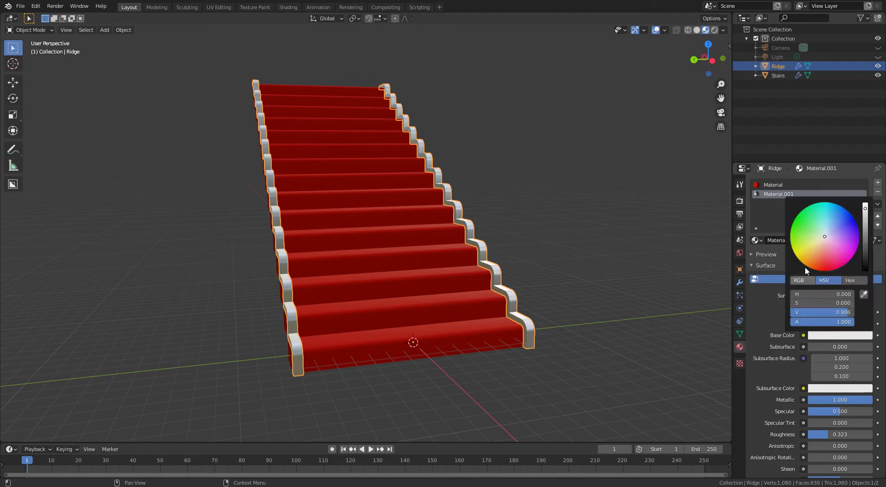
drag(812, 254, 802, 263)
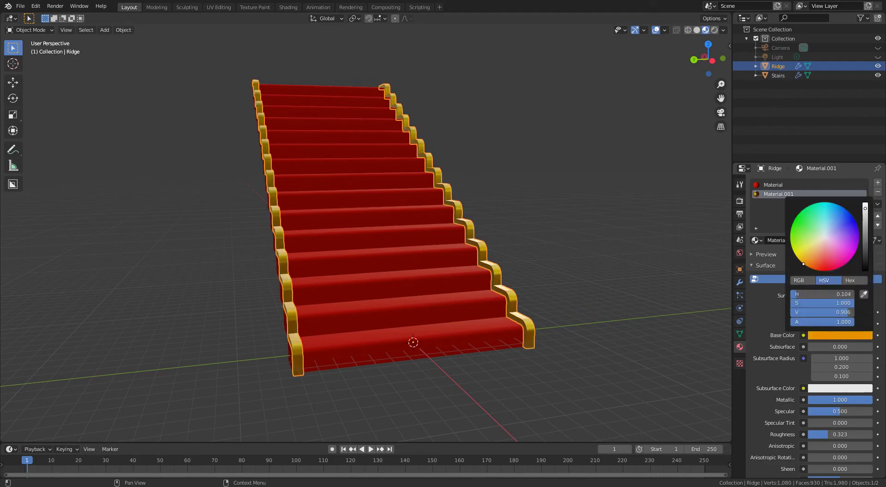
click(556, 314)
middle_drag(555, 315, 590, 307)
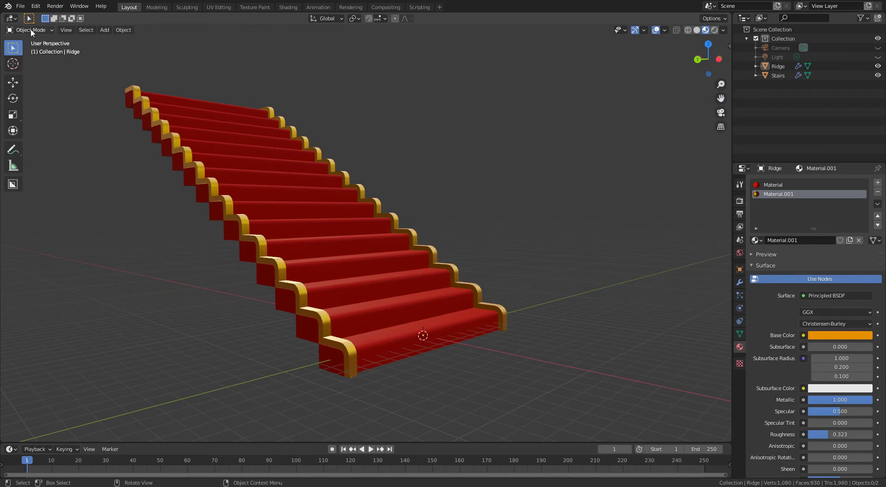
Select the front step's side face on the Stairs in Face select mode
click(334, 363)
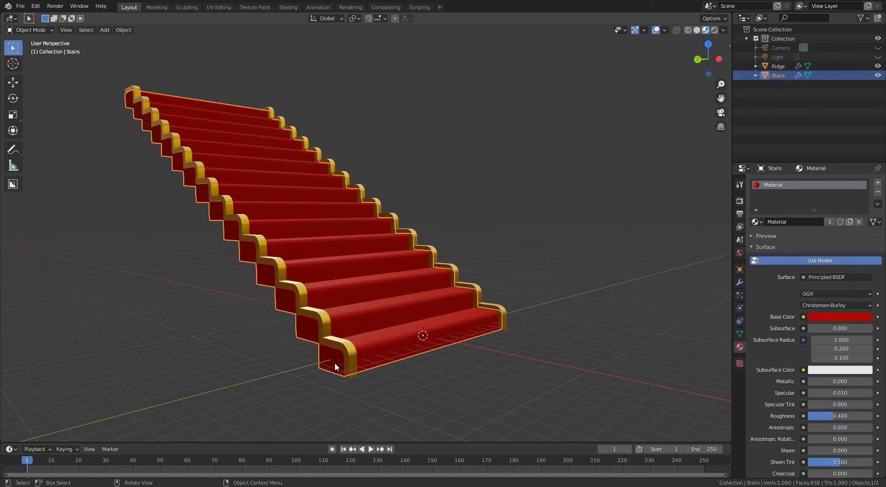
key(Tab)
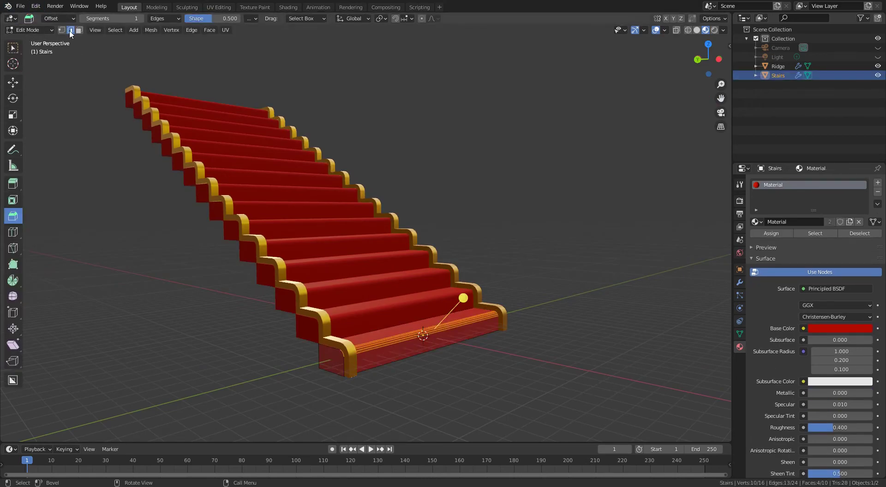
click(78, 31)
click(330, 364)
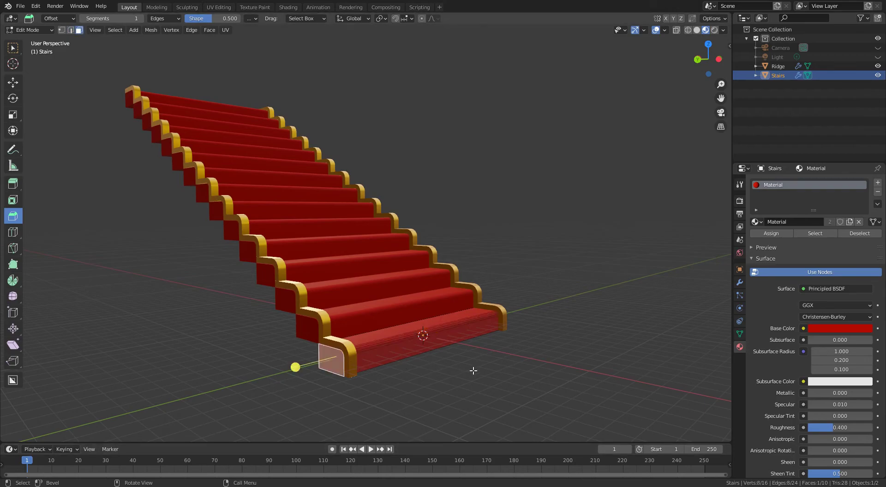
middle_drag(474, 371, 409, 352)
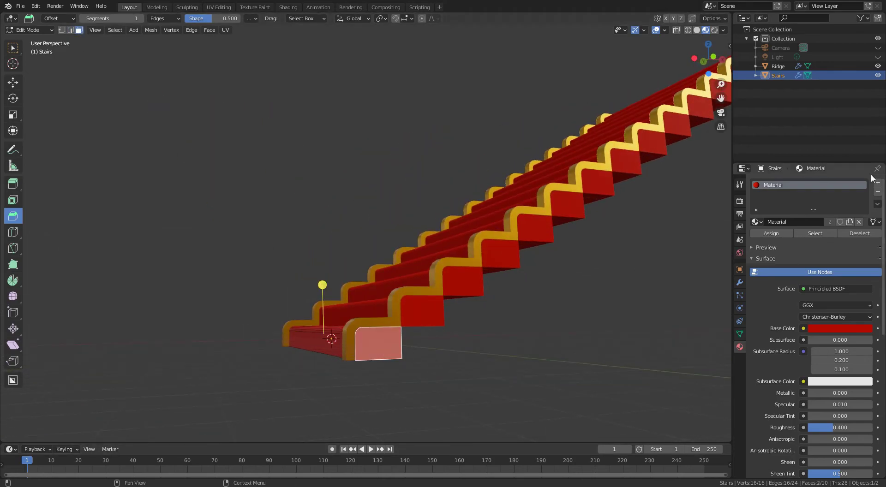
Add a second slot with gold Material.001, assign it to the side faces, and return to Object Mode
click(878, 186)
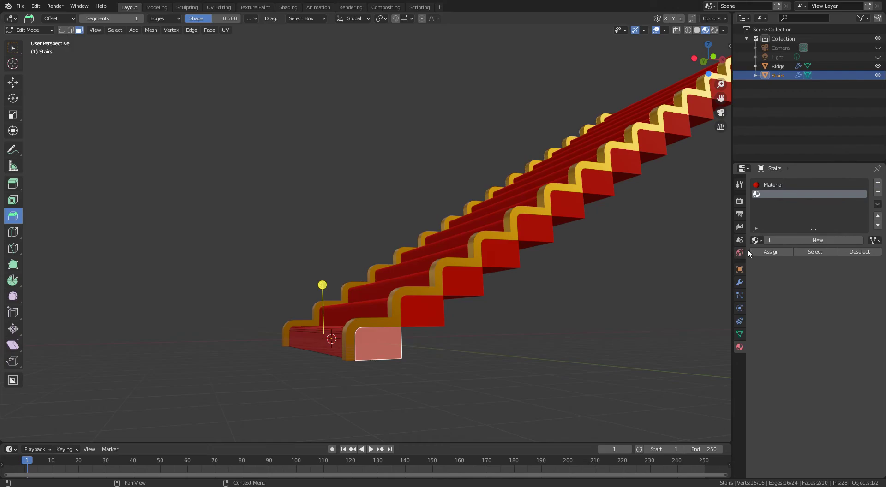
click(756, 241)
click(766, 265)
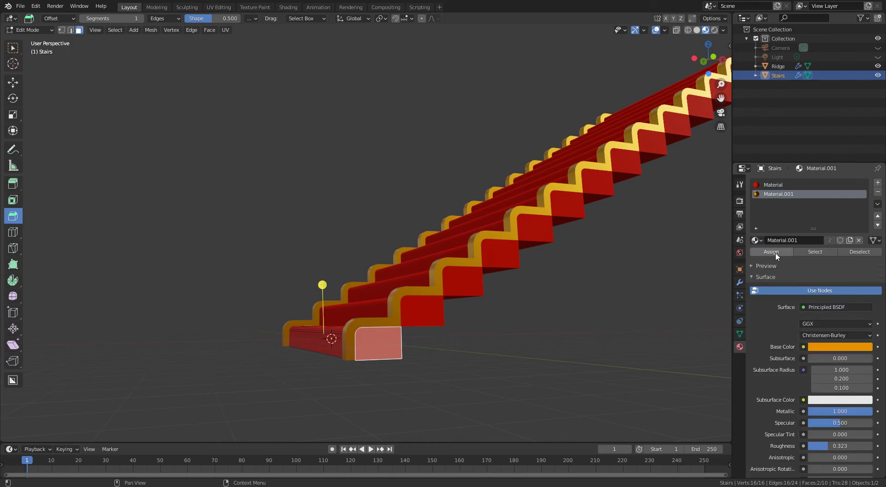
click(772, 252)
click(524, 341)
click(51, 30)
click(39, 38)
middle_drag(295, 203, 505, 206)
Set the Ridge's Solidify Offset to 0.9 in its modifier settings
scroll(505, 206, up, 5)
click(365, 350)
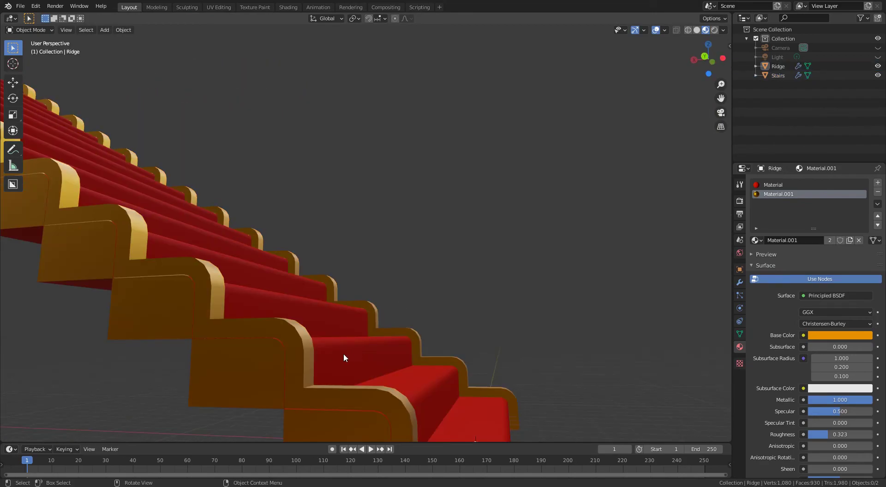
click(235, 347)
scroll(235, 347, down, 1)
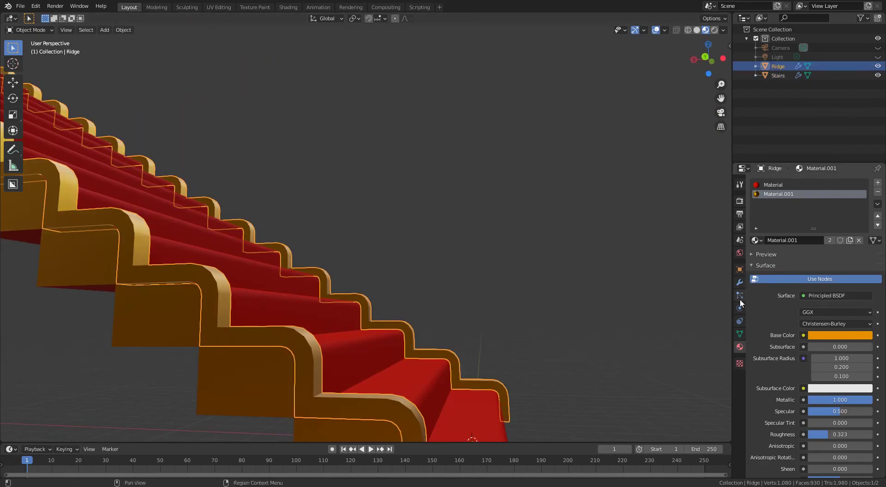
click(740, 282)
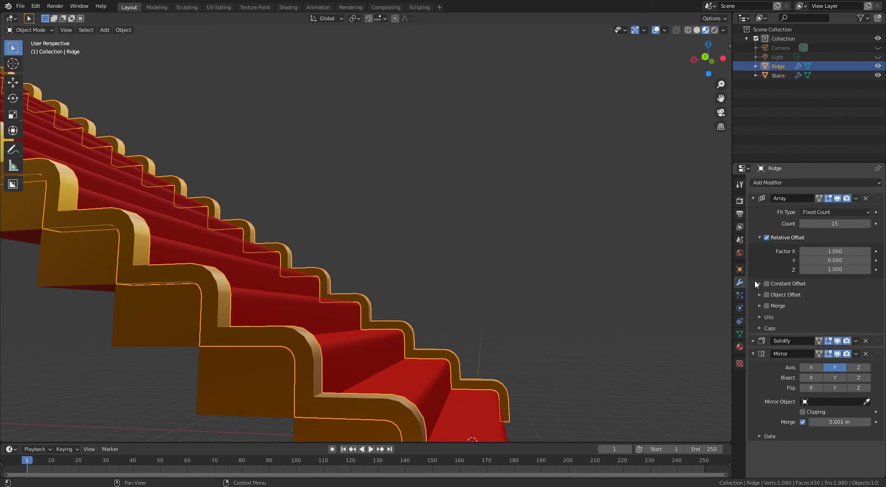
click(753, 341)
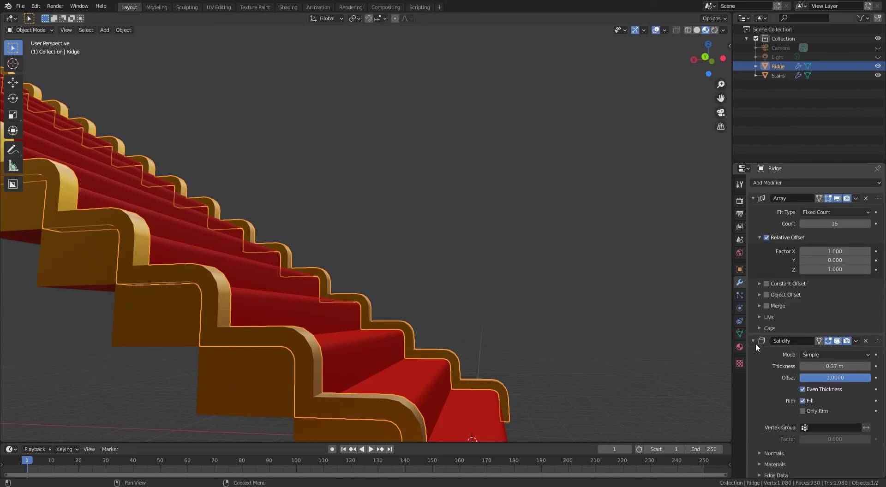
click(804, 378)
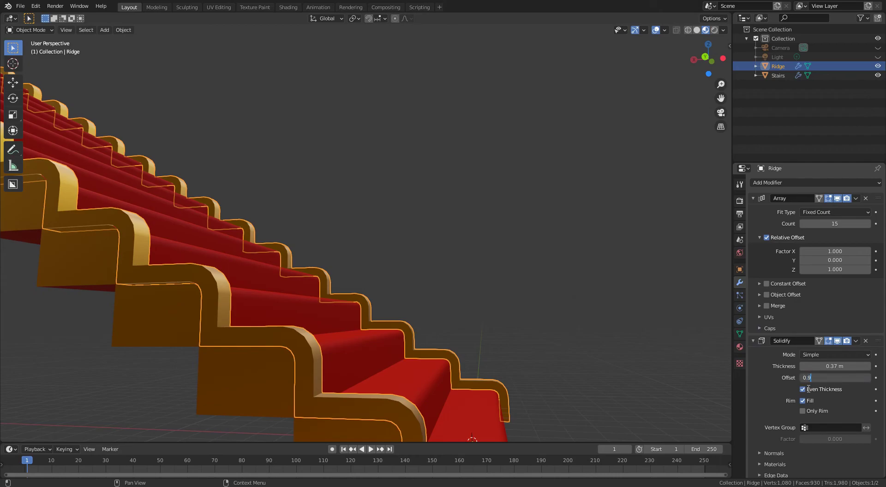
text(0.9)
key(Return)
click(591, 301)
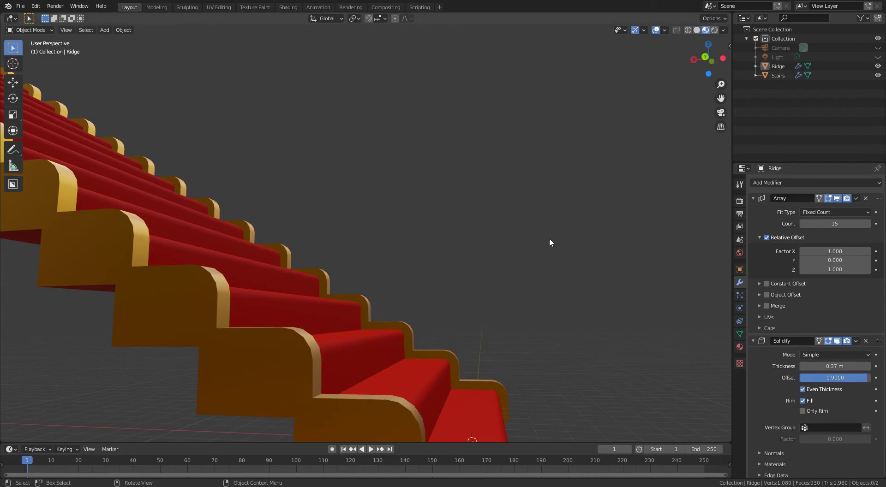